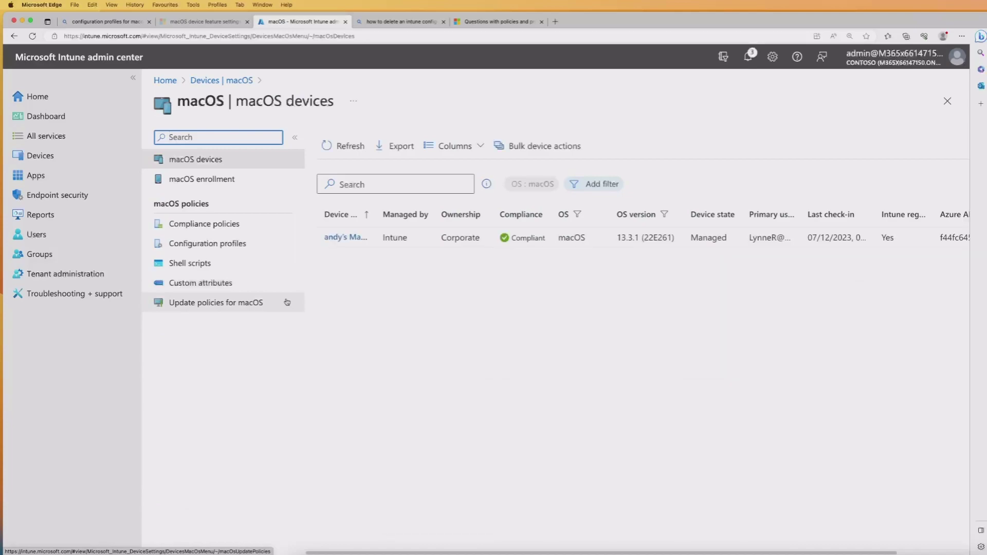
Start a new macOS configuration profile based on the Device restrictions template
{"action": "left_click", "coordinate": [195, 247]}
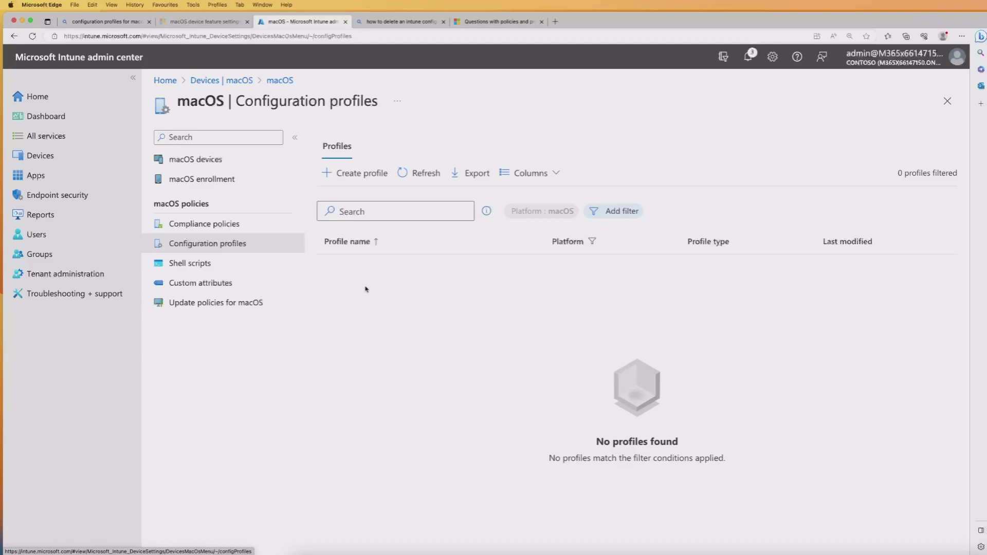
{"action": "left_click", "coordinate": [363, 177]}
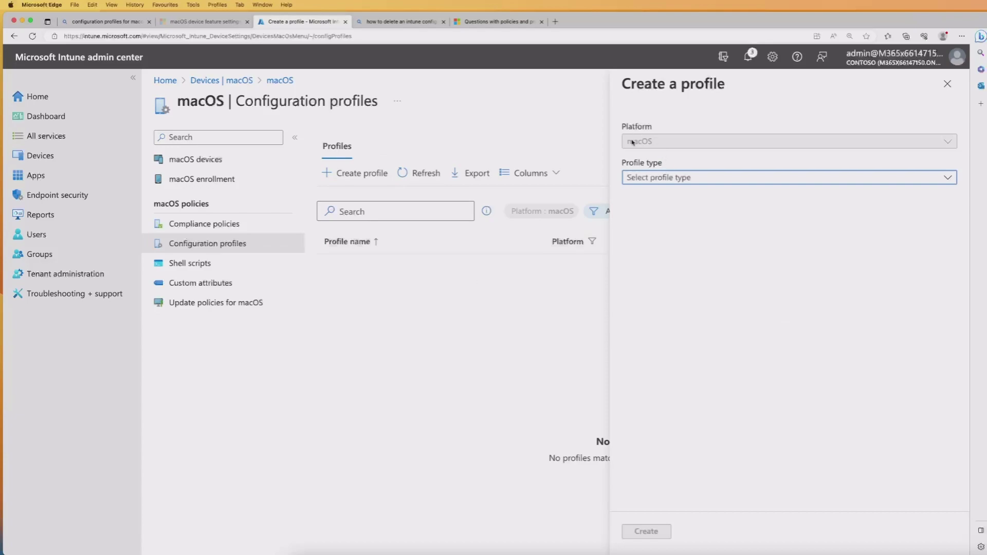
{"action": "left_click", "coordinate": [657, 180]}
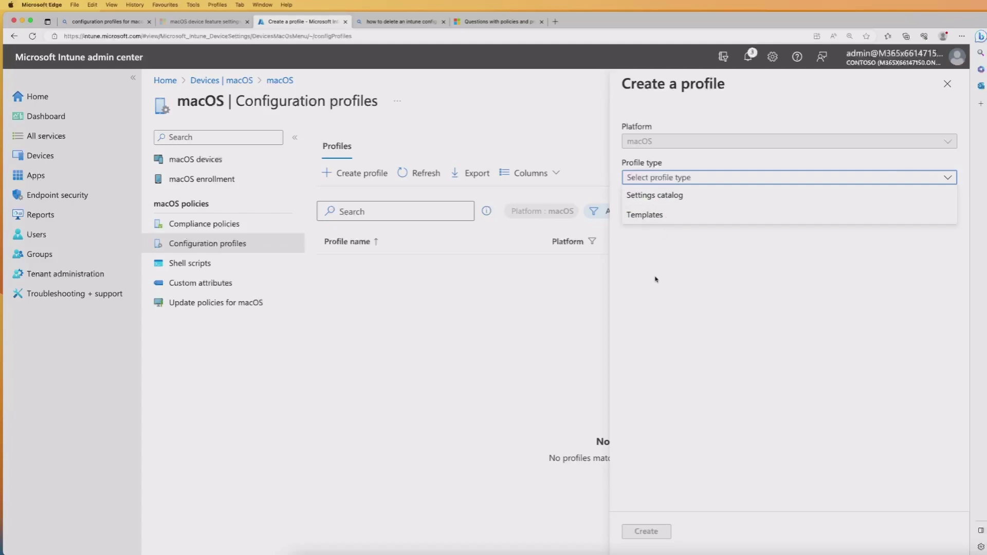
{"action": "left_click", "coordinate": [657, 215]}
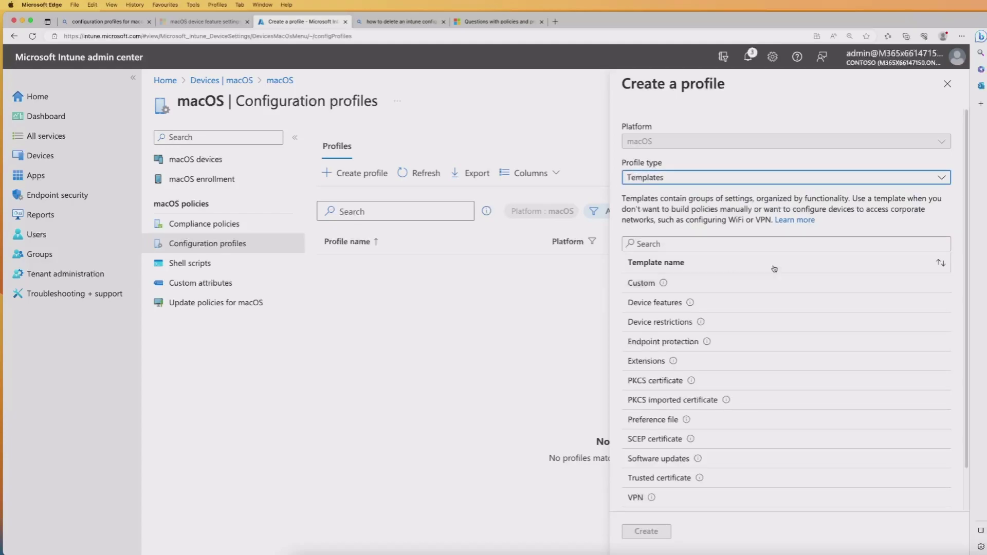
{"action": "scroll", "coordinate": [822, 257], "scroll_direction": "down", "scroll_amount": 2}
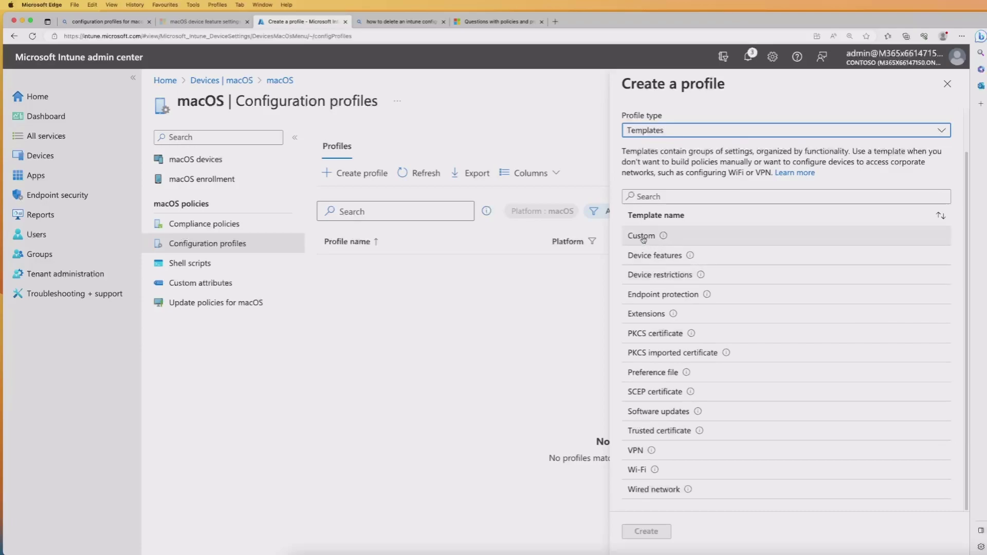
{"action": "mouse_move", "coordinate": [665, 237]}
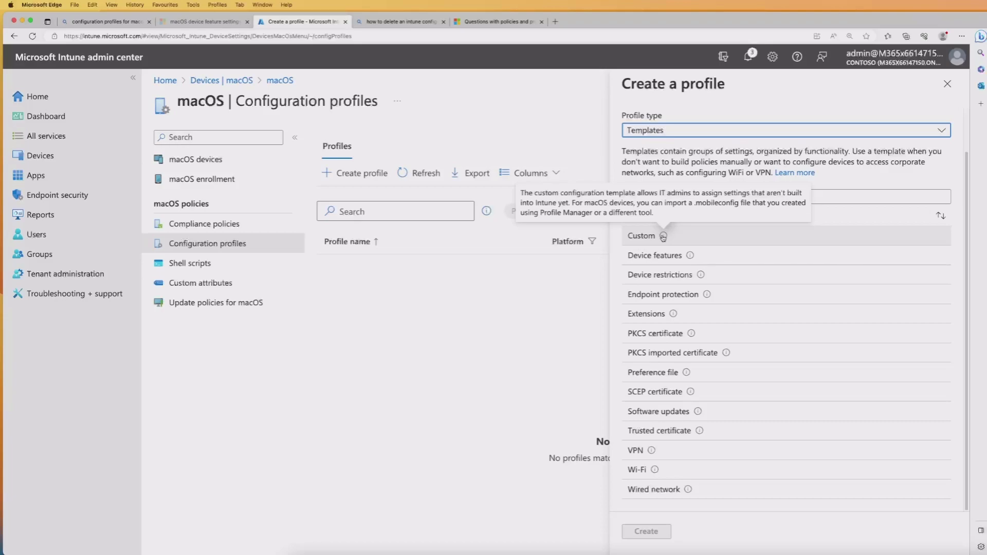
{"action": "left_click", "coordinate": [670, 275]}
{"action": "left_click", "coordinate": [647, 531]}
Name the profile "macOS Device Restrictions- Spotlight search" and continue to its configuration settings
{"action": "left_click", "coordinate": [397, 175]}
{"action": "type", "text": "macOS Device Restrictions"}
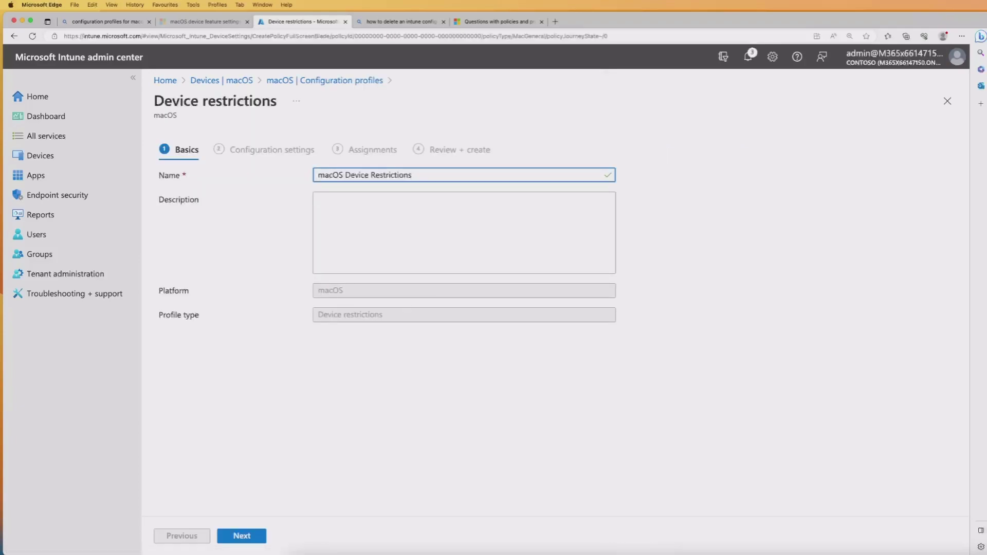
{"action": "type", "text": "-  Spotlight search"}
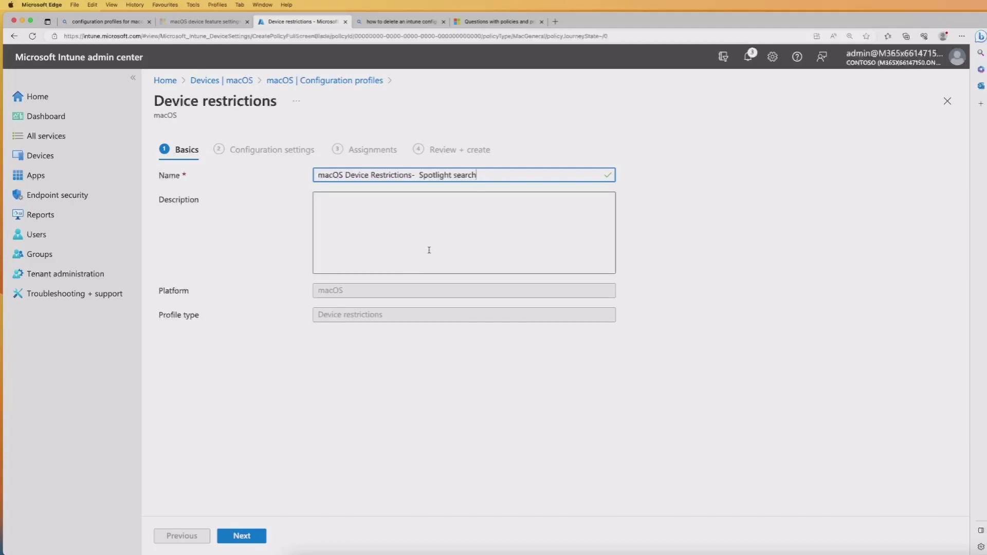
{"action": "left_click", "coordinate": [240, 536]}
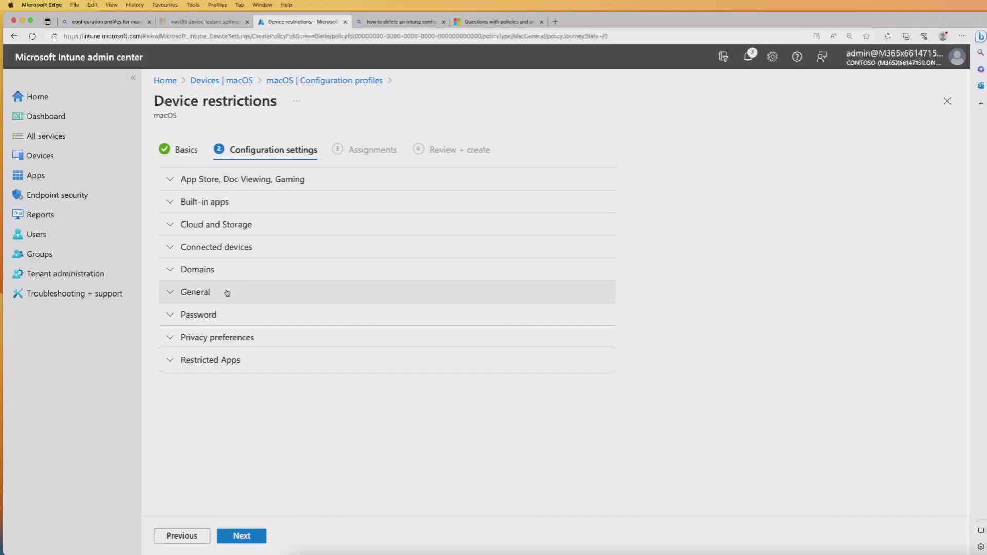
Examine the available restrictions for built-in apps, connected devices, general settings and passwords
{"action": "left_click", "coordinate": [169, 203]}
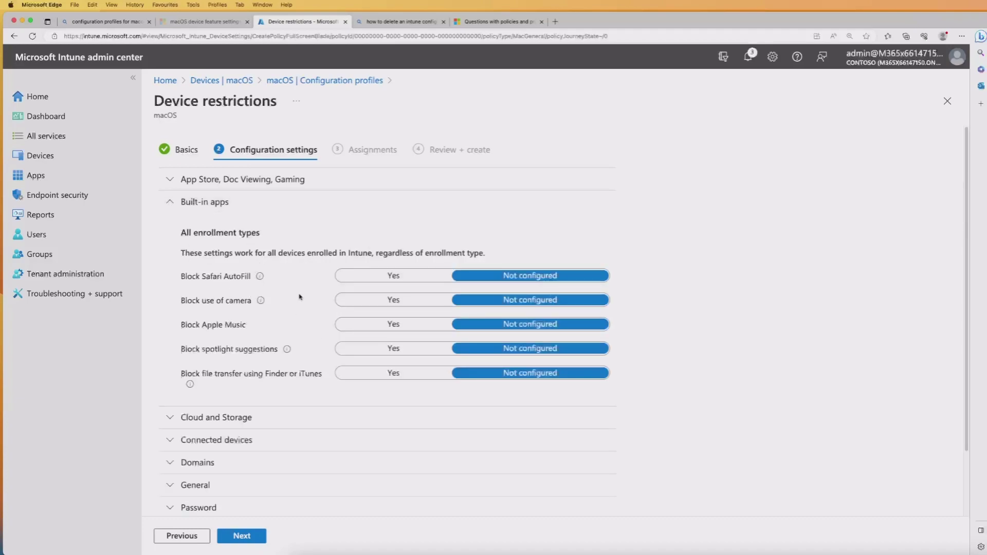
{"action": "scroll", "coordinate": [282, 323], "scroll_direction": "down", "scroll_amount": 3}
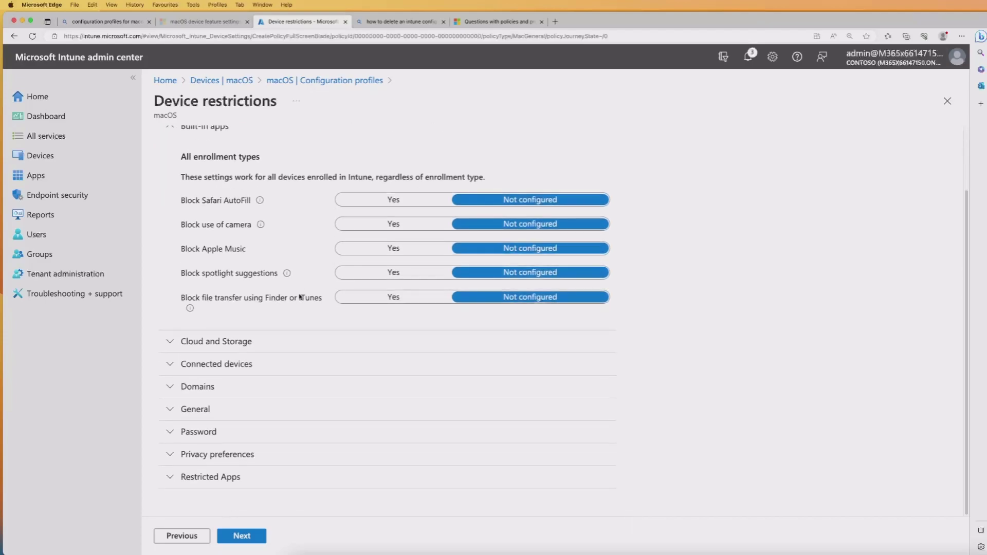
{"action": "left_click", "coordinate": [170, 365]}
{"action": "scroll", "coordinate": [331, 335], "scroll_direction": "down", "scroll_amount": 4}
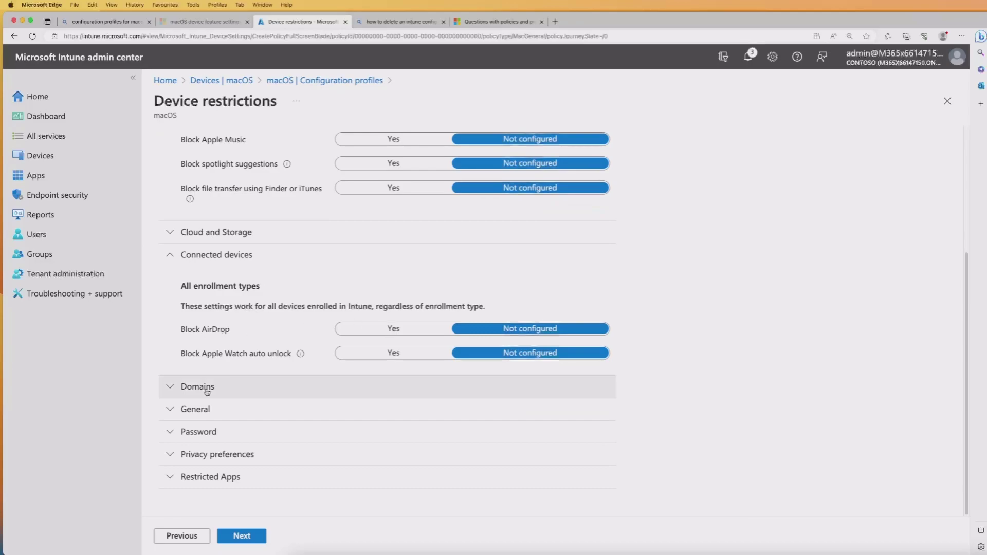
{"action": "left_click", "coordinate": [169, 409]}
{"action": "scroll", "coordinate": [278, 365], "scroll_direction": "down", "scroll_amount": 1}
{"action": "scroll", "coordinate": [298, 326], "scroll_direction": "down", "scroll_amount": 15}
{"action": "scroll", "coordinate": [300, 346], "scroll_direction": "up", "scroll_amount": 12}
{"action": "scroll", "coordinate": [301, 350], "scroll_direction": "down", "scroll_amount": 11}
{"action": "scroll", "coordinate": [300, 351], "scroll_direction": "up", "scroll_amount": 1}
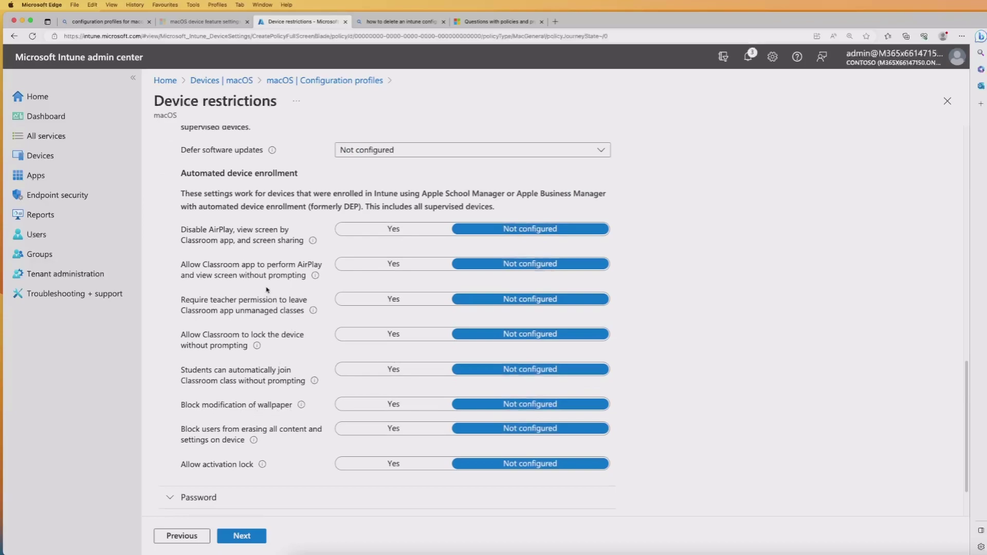
{"action": "scroll", "coordinate": [266, 289], "scroll_direction": "down", "scroll_amount": 3}
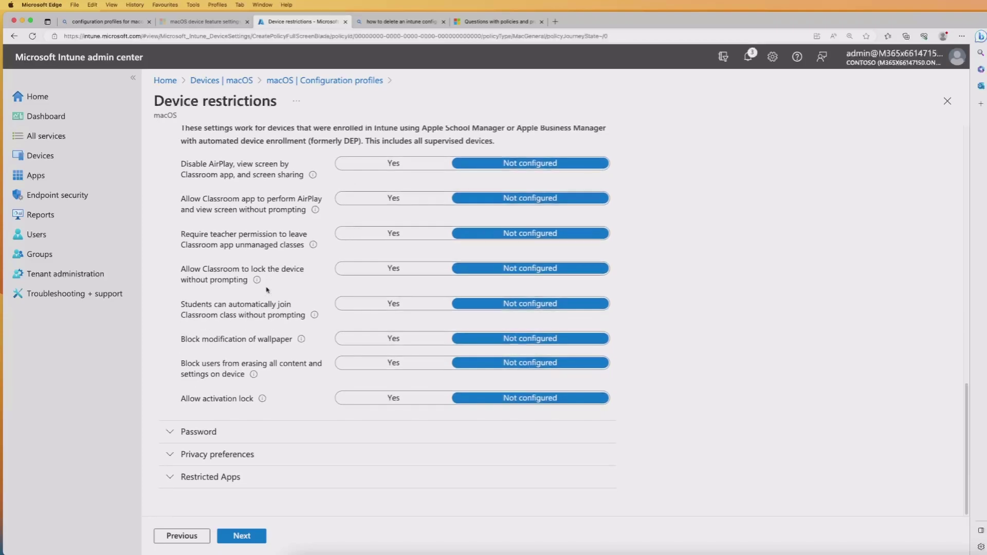
{"action": "left_click", "coordinate": [171, 433]}
{"action": "scroll", "coordinate": [289, 345], "scroll_direction": "down", "scroll_amount": 15}
{"action": "scroll", "coordinate": [289, 345], "scroll_direction": "up", "scroll_amount": 3}
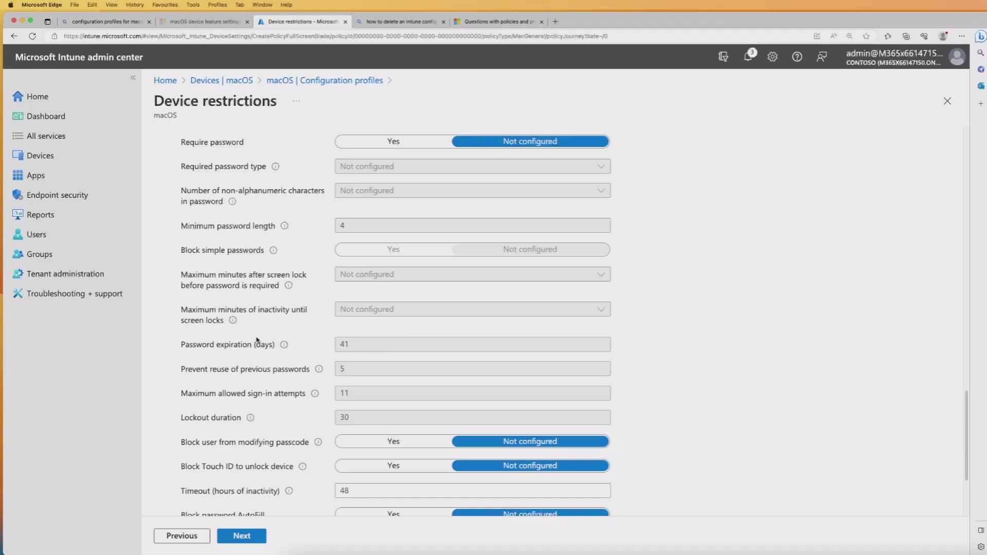
{"action": "scroll", "coordinate": [257, 340], "scroll_direction": "down", "scroll_amount": 10}
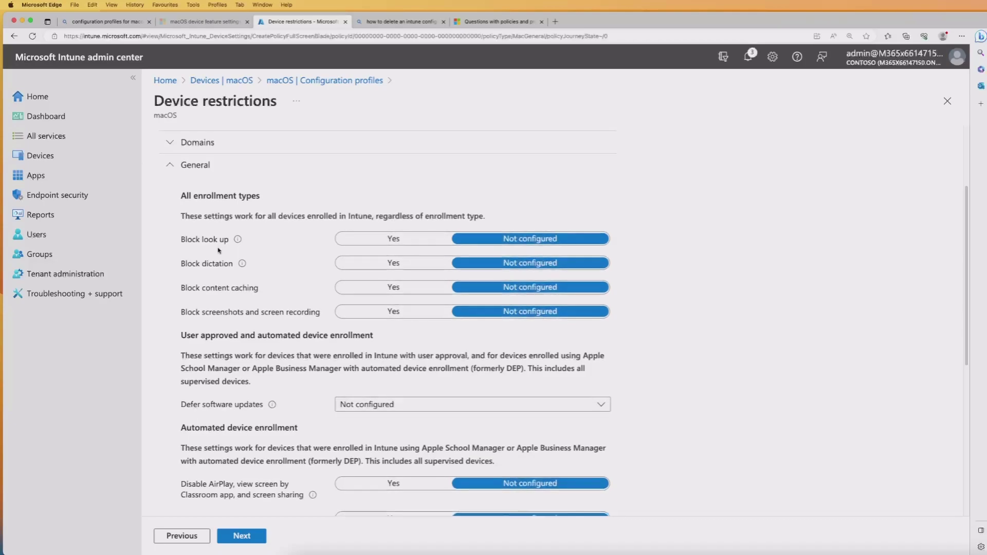
{"action": "scroll", "coordinate": [220, 252], "scroll_direction": "down", "scroll_amount": 5}
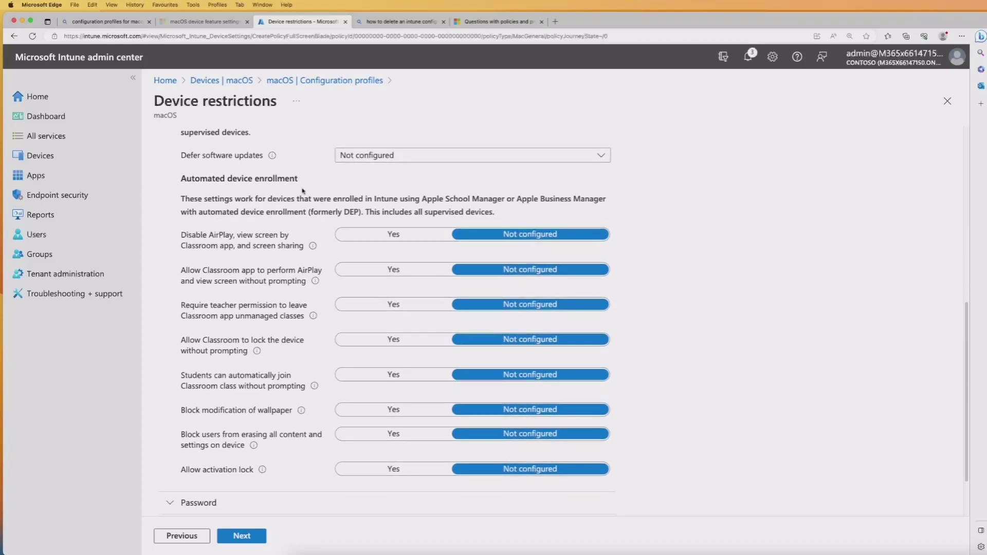
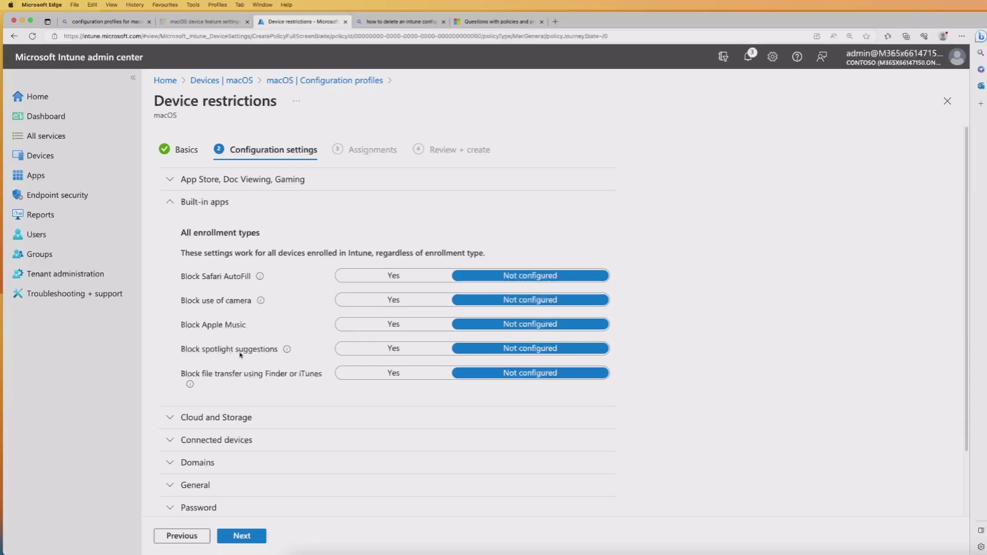
Bring up Spotlight Search on the Mac to view its suggestions, and dismiss it
{"action": "mouse_move", "coordinate": [287, 351]}
{"action": "key", "text": "super+space"}
{"action": "left_click_drag", "start_coordinate": [708, 206], "coordinate": [538, 193]}
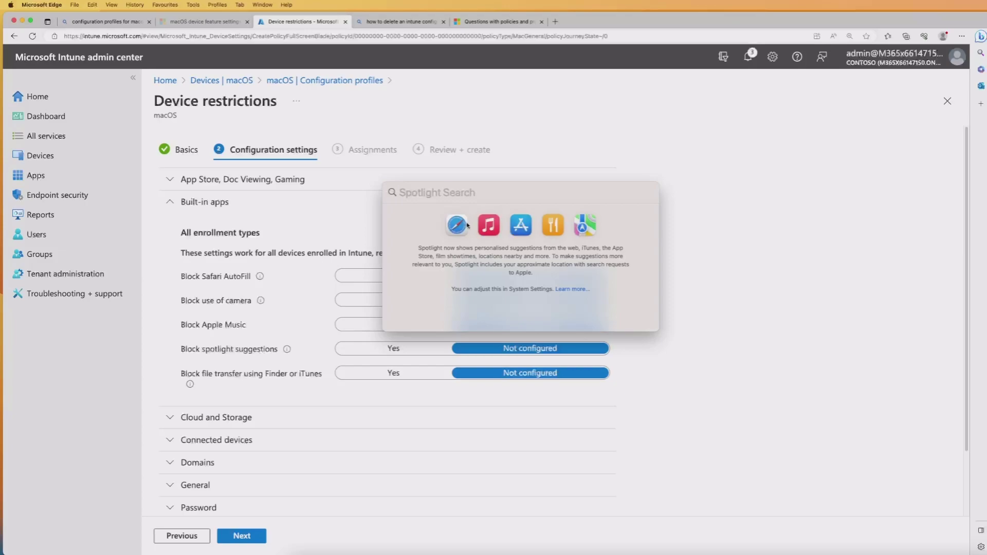
{"action": "left_click", "coordinate": [370, 360]}
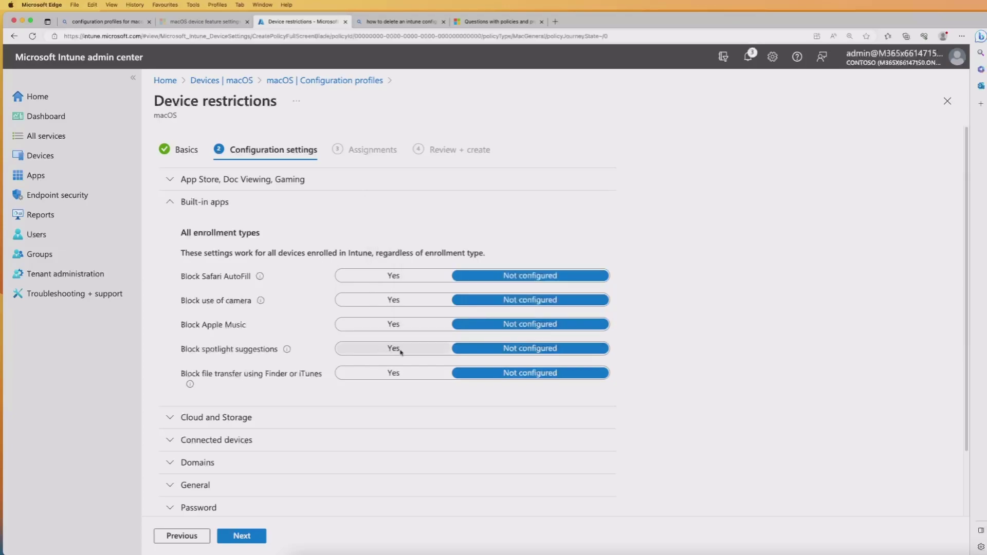
Set Block spotlight suggestions to Yes and continue to the profile's assignments
{"action": "left_click", "coordinate": [394, 349]}
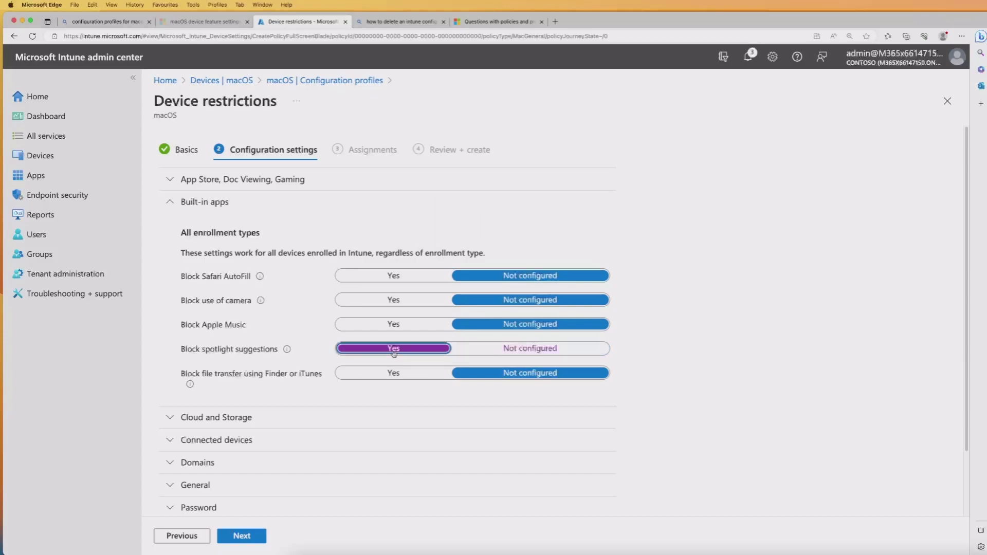
{"action": "scroll", "coordinate": [323, 333], "scroll_direction": "down", "scroll_amount": 3}
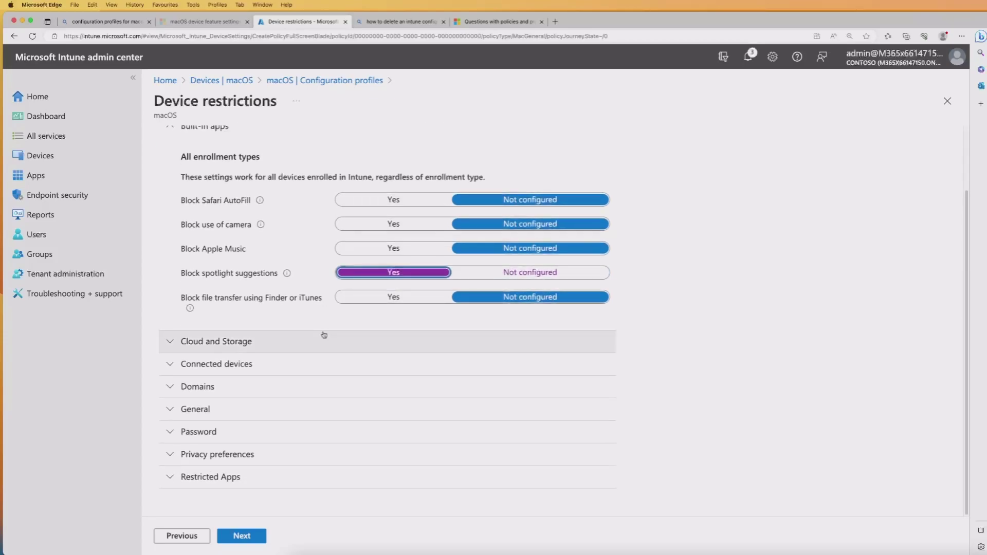
{"action": "left_click", "coordinate": [241, 536]}
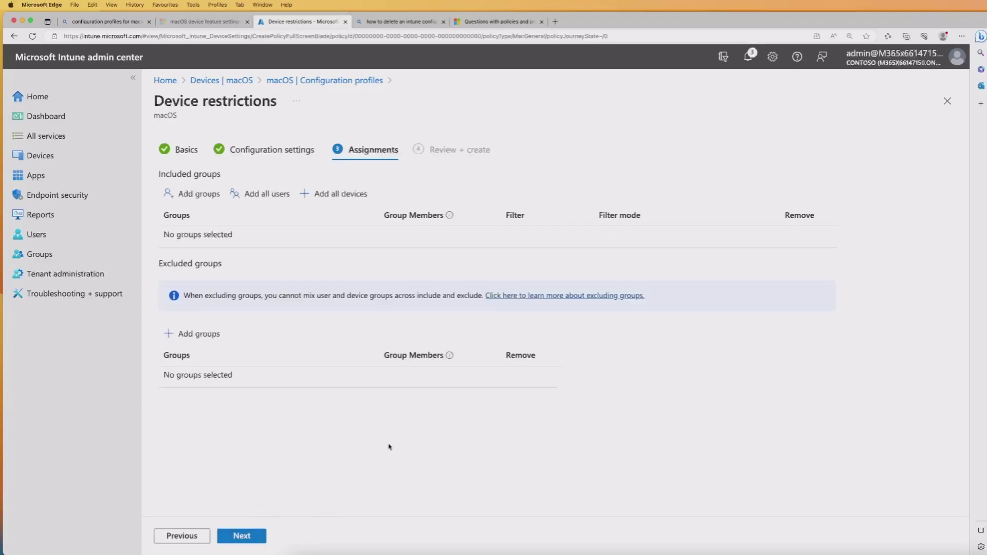
Search the groups for "mac" and include the Mac OS devices group in the profile assignment
{"action": "left_click", "coordinate": [199, 195]}
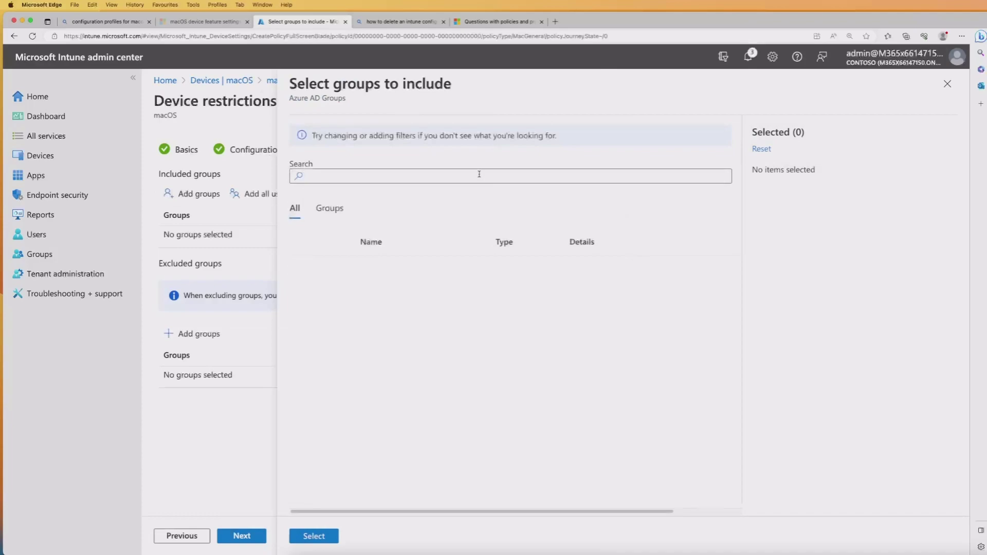
{"action": "left_click", "coordinate": [479, 175]}
{"action": "type", "text": "mac"}
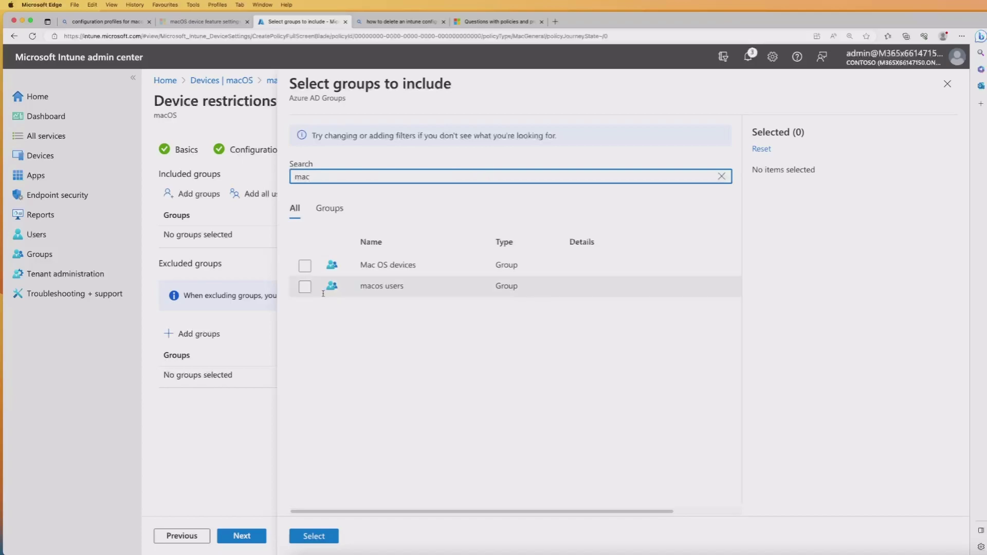
{"action": "left_click", "coordinate": [305, 266]}
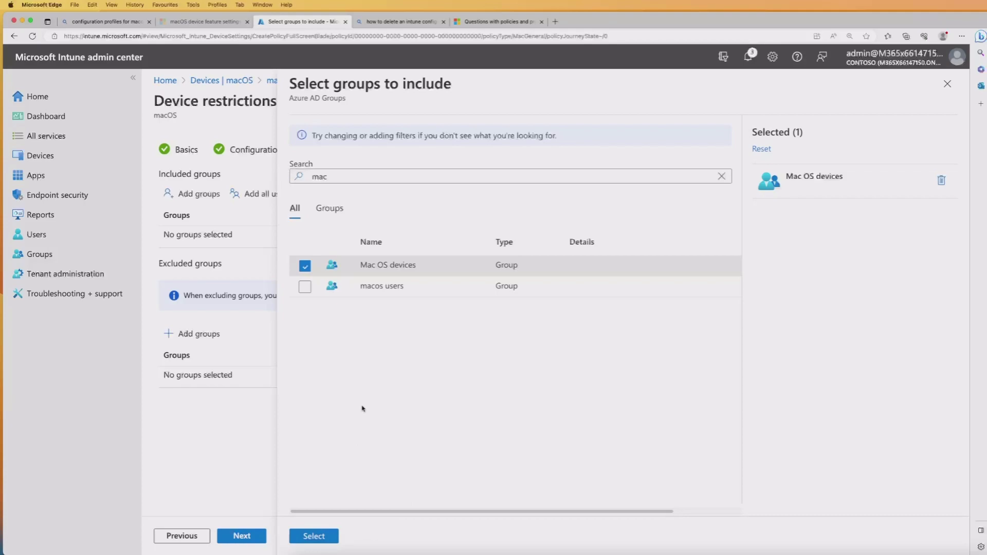
{"action": "left_click", "coordinate": [315, 537]}
Create the device restrictions profile from the review page and refresh the list of configuration profiles
{"action": "left_click", "coordinate": [243, 539]}
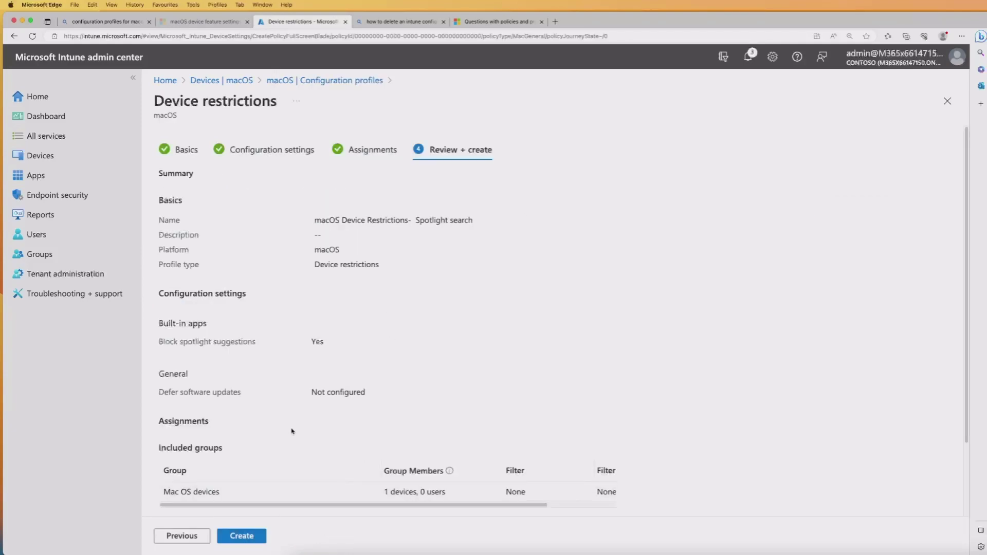
{"action": "left_click", "coordinate": [246, 538]}
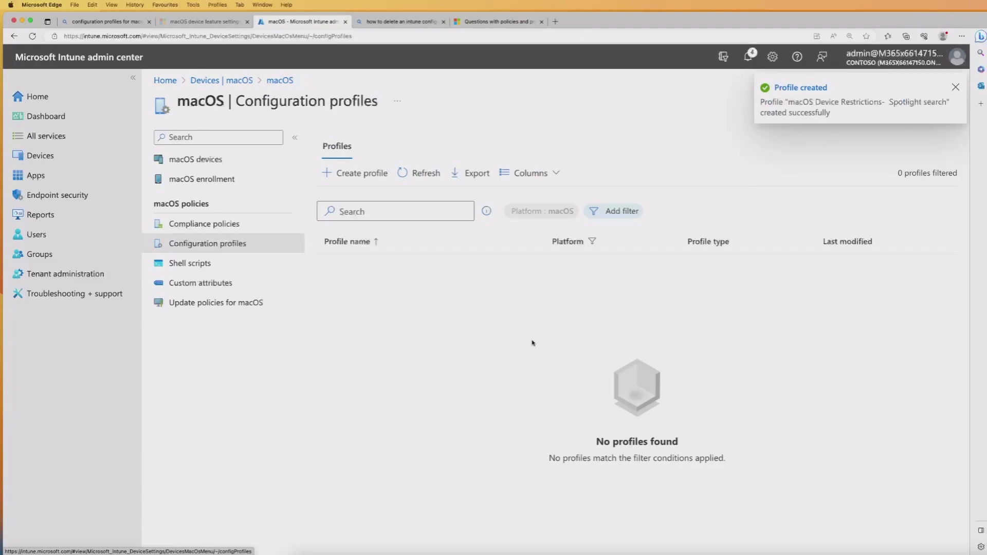
{"action": "left_click", "coordinate": [420, 173]}
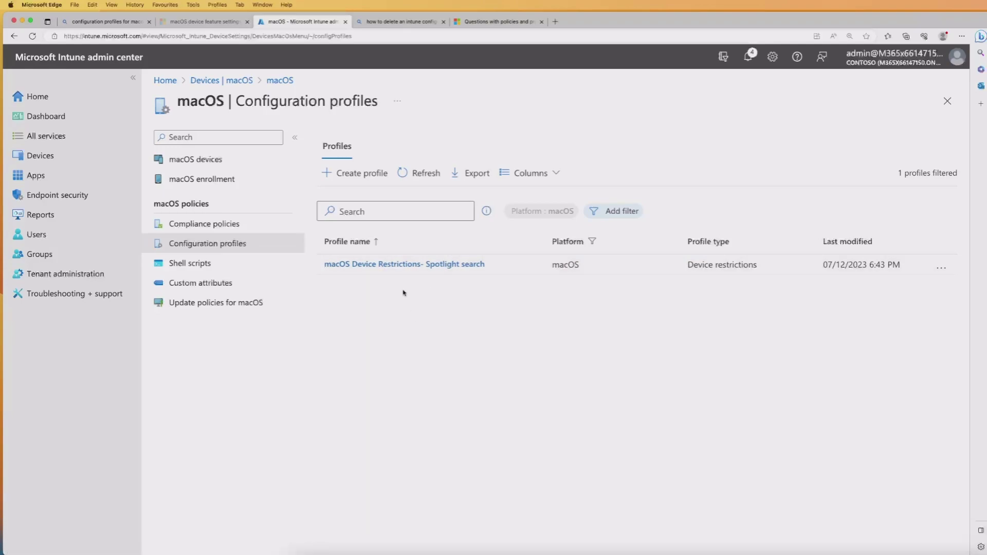
Review the new Spotlight profile's check-in status, properties and per-setting status report
{"action": "left_click", "coordinate": [409, 265]}
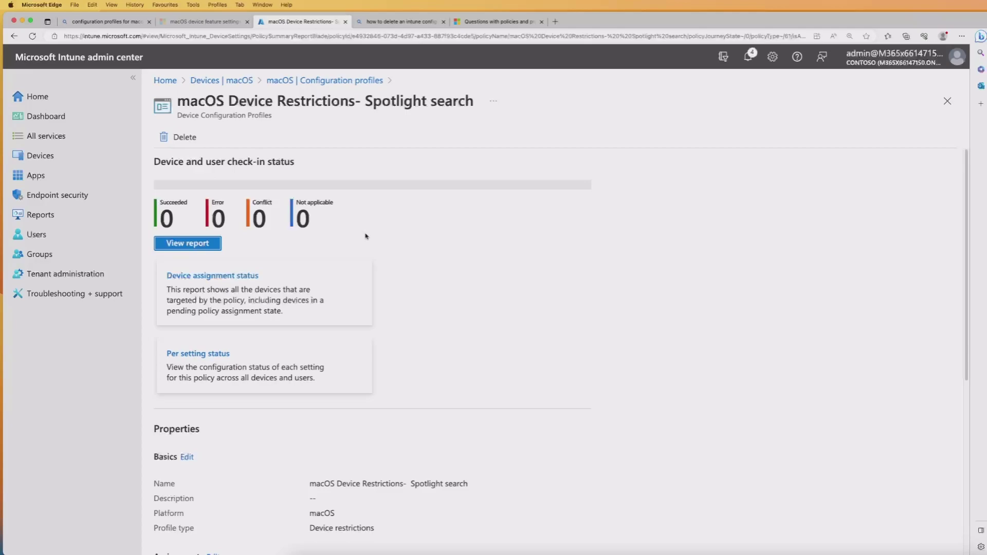
{"action": "scroll", "coordinate": [403, 244], "scroll_direction": "down", "scroll_amount": 6}
{"action": "scroll", "coordinate": [402, 243], "scroll_direction": "up", "scroll_amount": 6}
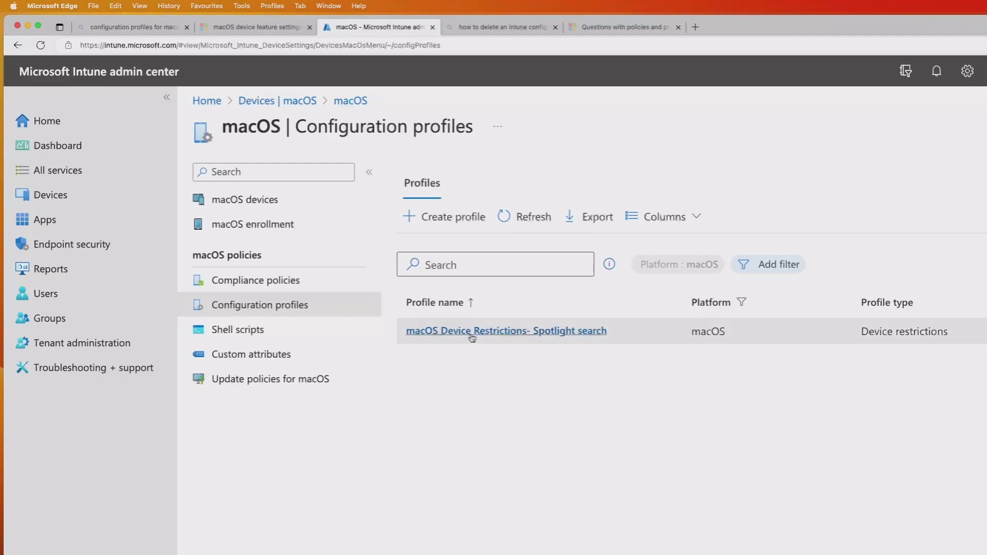
{"action": "left_click", "coordinate": [472, 332]}
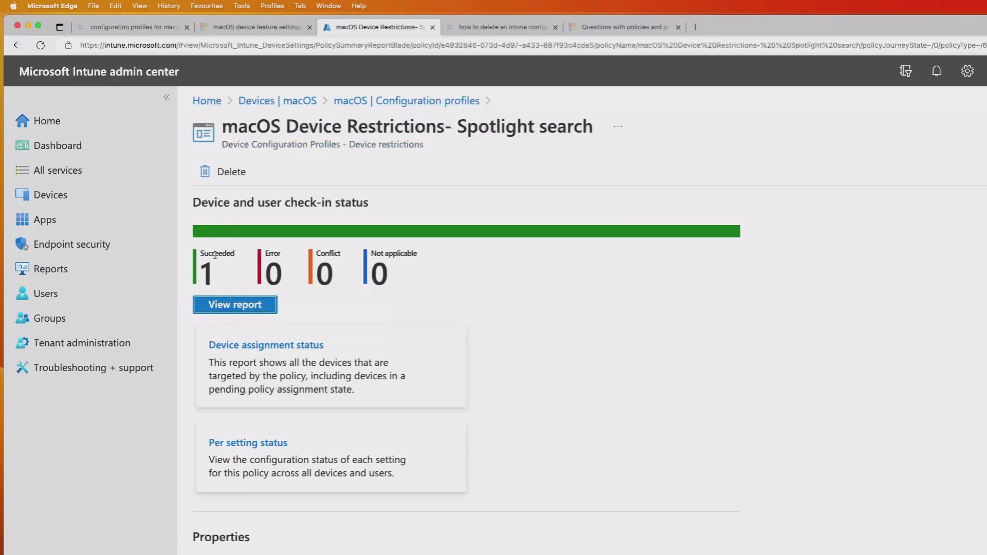
{"action": "left_click", "coordinate": [272, 452]}
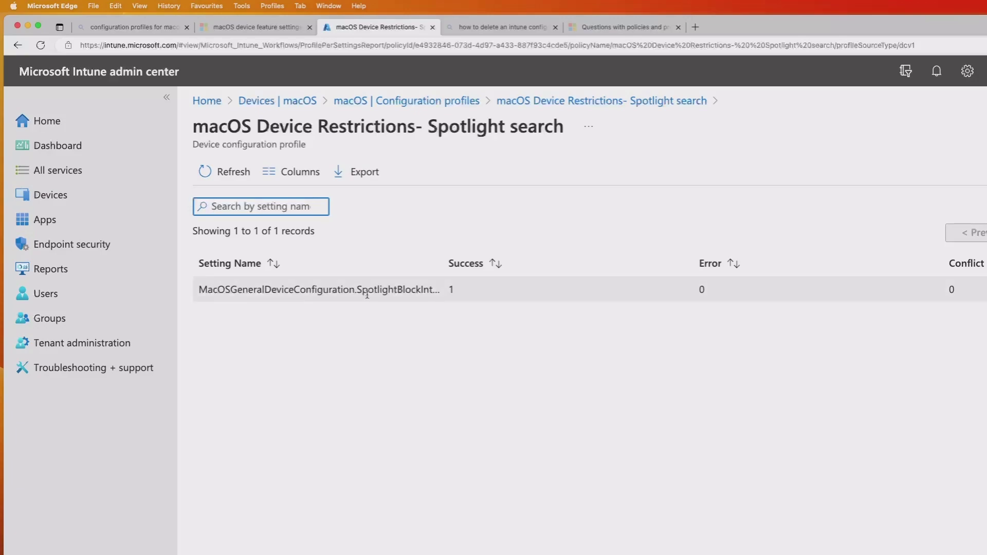
{"action": "left_click", "coordinate": [68, 205]}
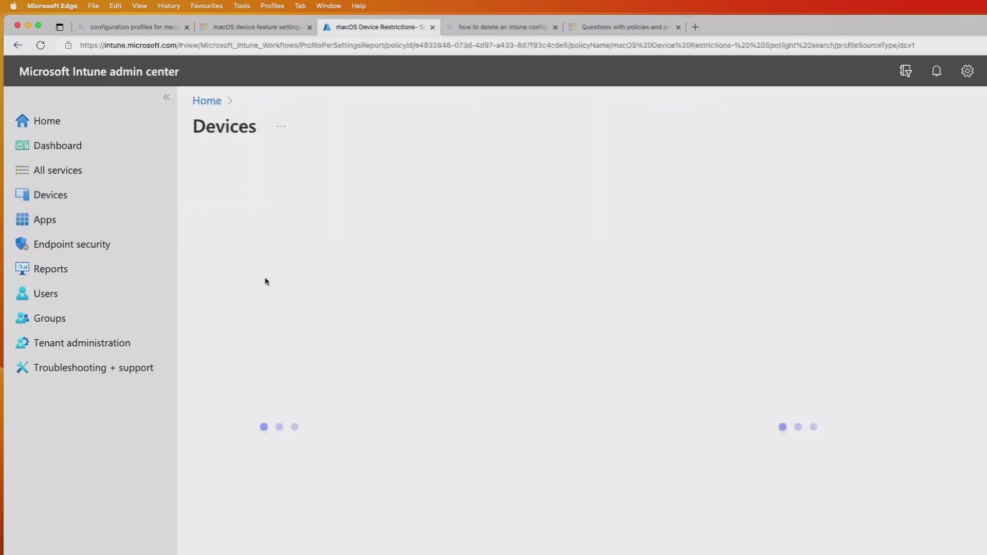
{"action": "left_click", "coordinate": [226, 350]}
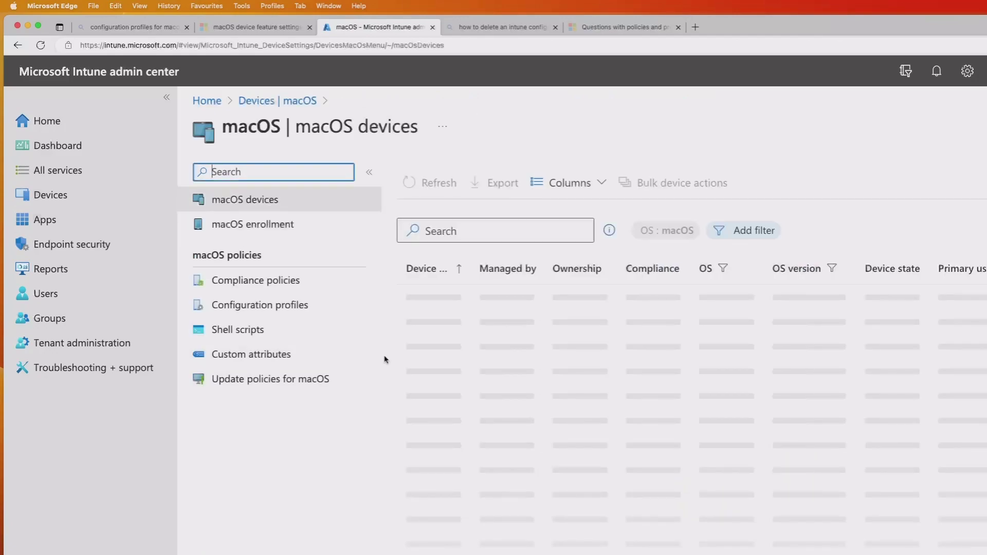
{"action": "left_click", "coordinate": [432, 296]}
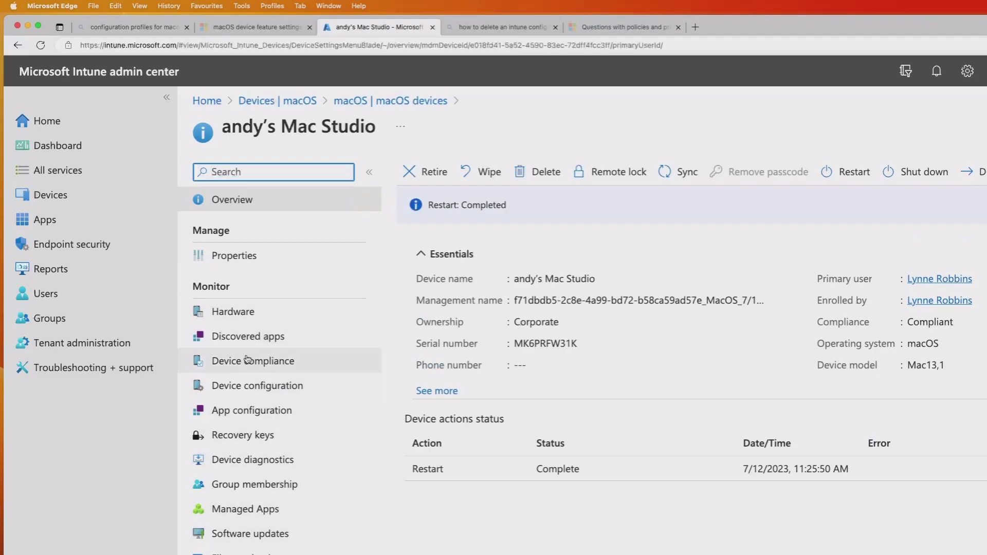
{"action": "left_click", "coordinate": [252, 389]}
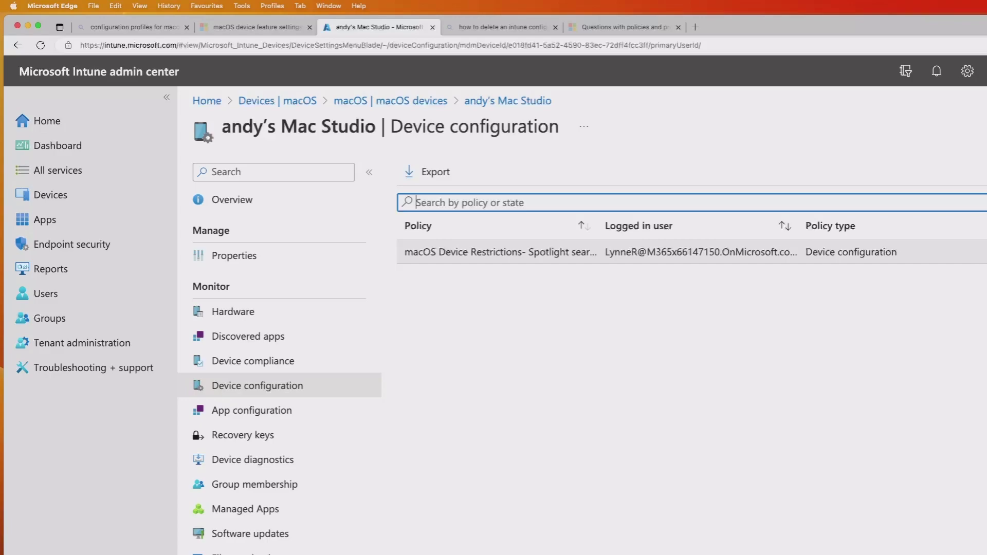
{"action": "left_click", "coordinate": [498, 252]}
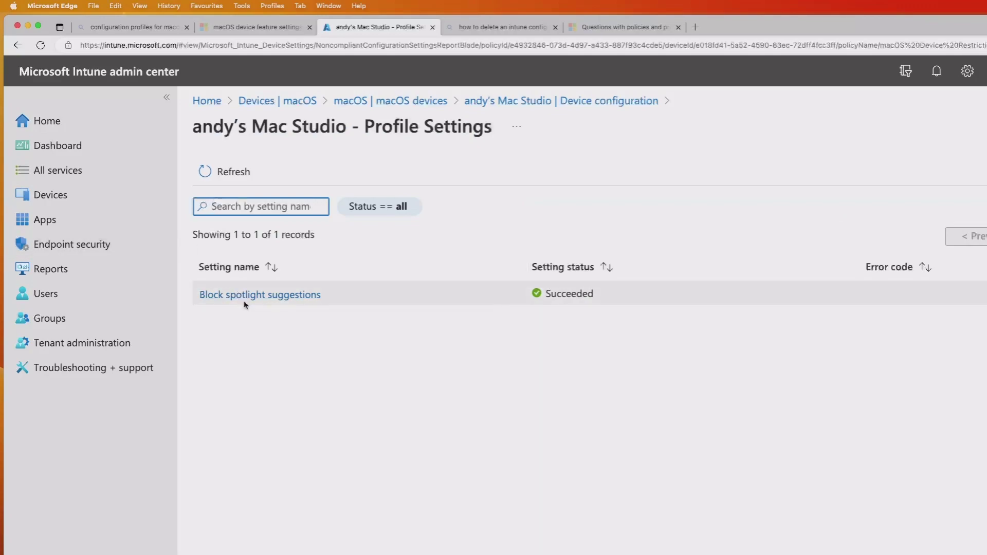
Review the Spotlight profile's assignment status and per-setting status through device monitoring
{"action": "left_click", "coordinate": [50, 195]}
{"action": "left_click", "coordinate": [236, 252]}
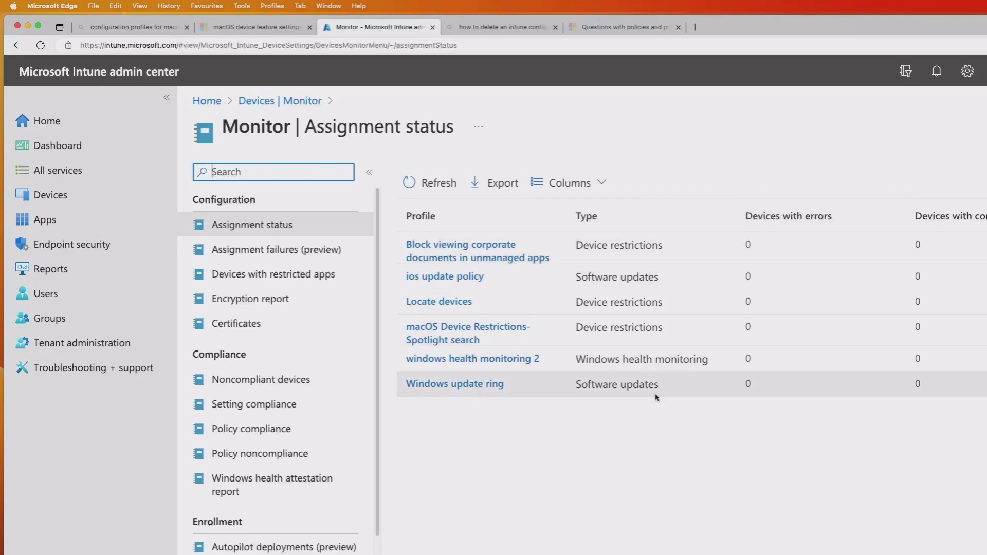
{"action": "left_click", "coordinate": [474, 335]}
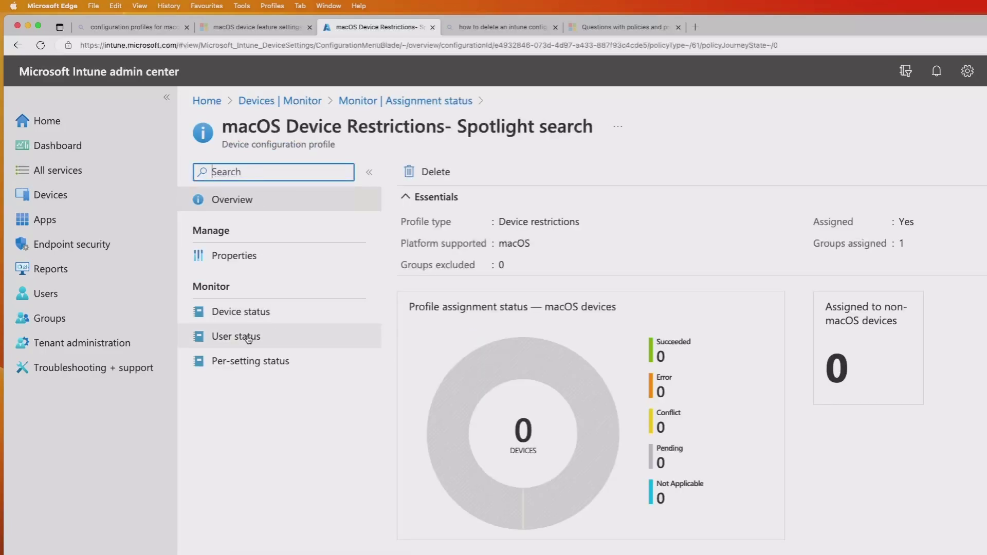
{"action": "left_click", "coordinate": [251, 363]}
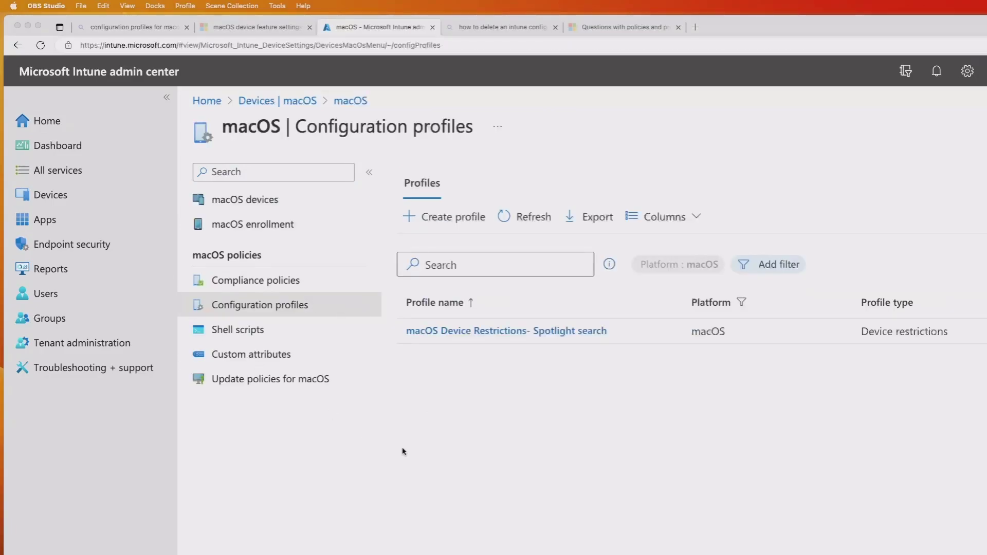
Start a new macOS configuration profile with the Settings catalog profile type
{"action": "left_click", "coordinate": [60, 195]}
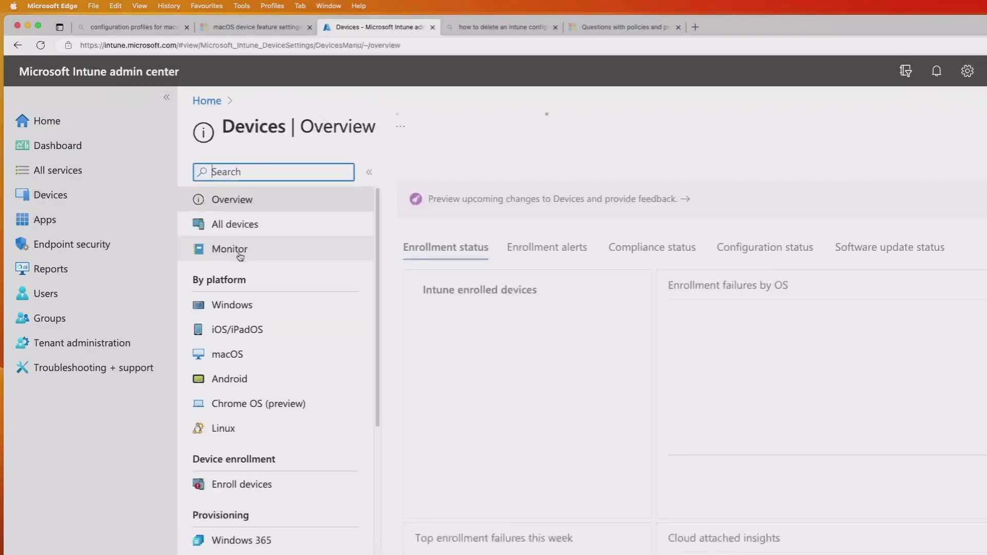
{"action": "left_click", "coordinate": [260, 358]}
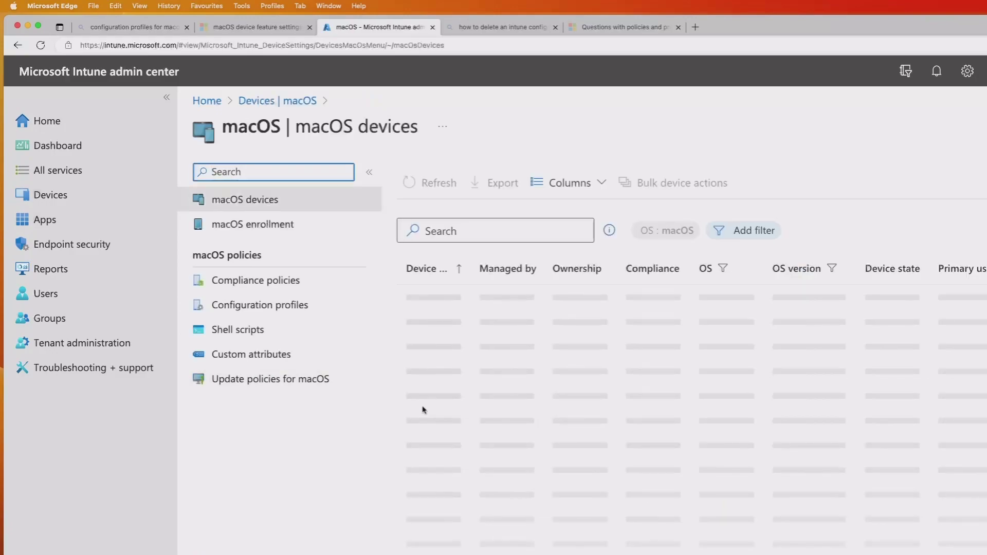
{"action": "left_click", "coordinate": [267, 307]}
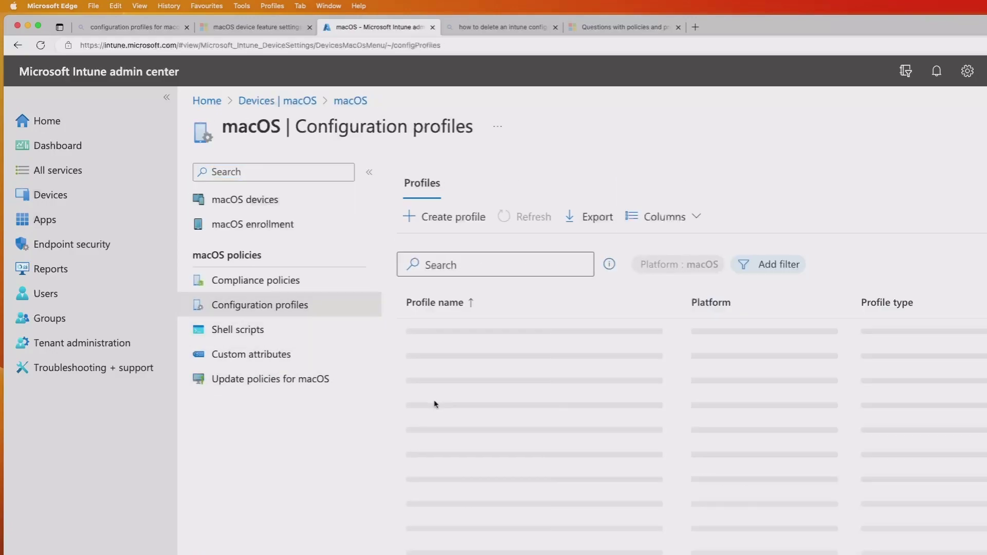
{"action": "left_click", "coordinate": [468, 217]}
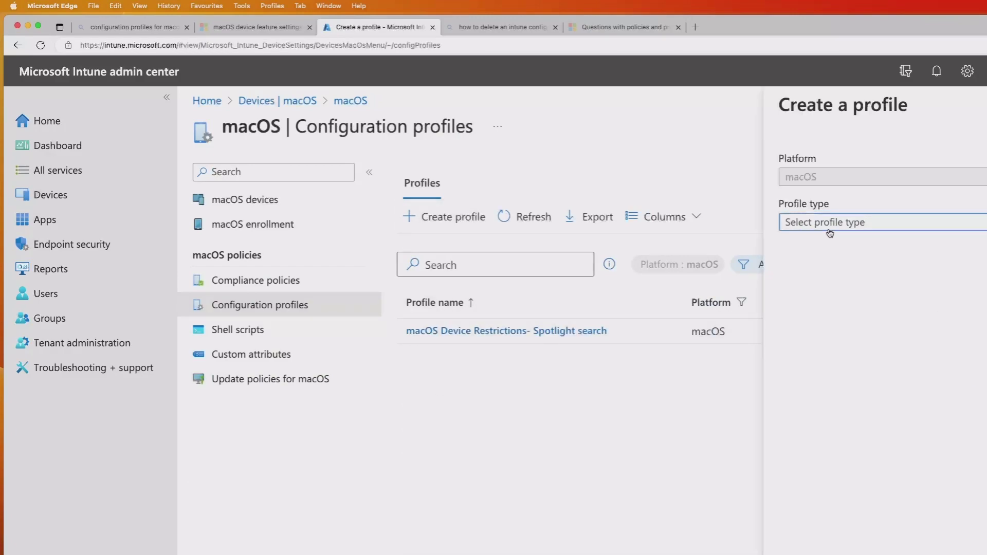
{"action": "left_click", "coordinate": [855, 225]}
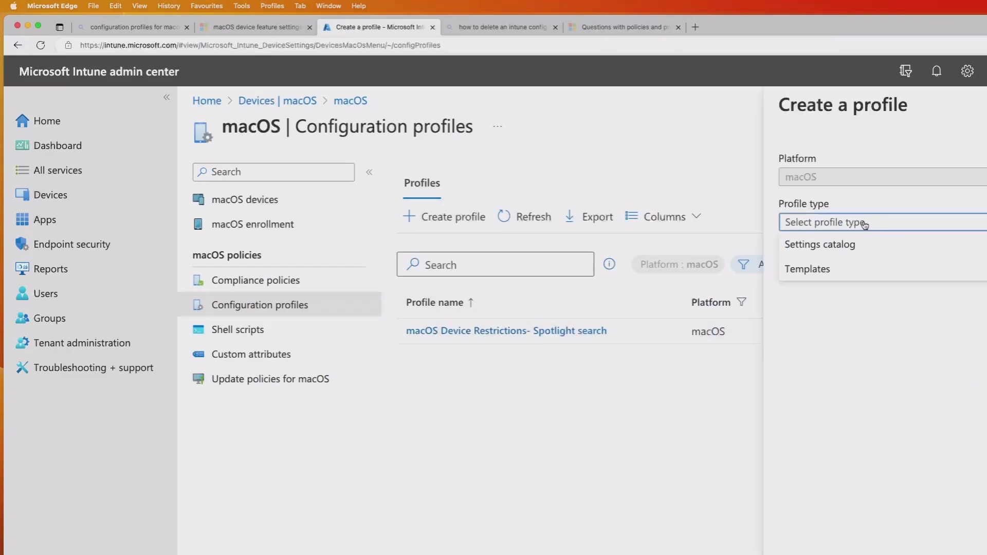
{"action": "left_click", "coordinate": [817, 245]}
{"action": "left_click", "coordinate": [792, 553]}
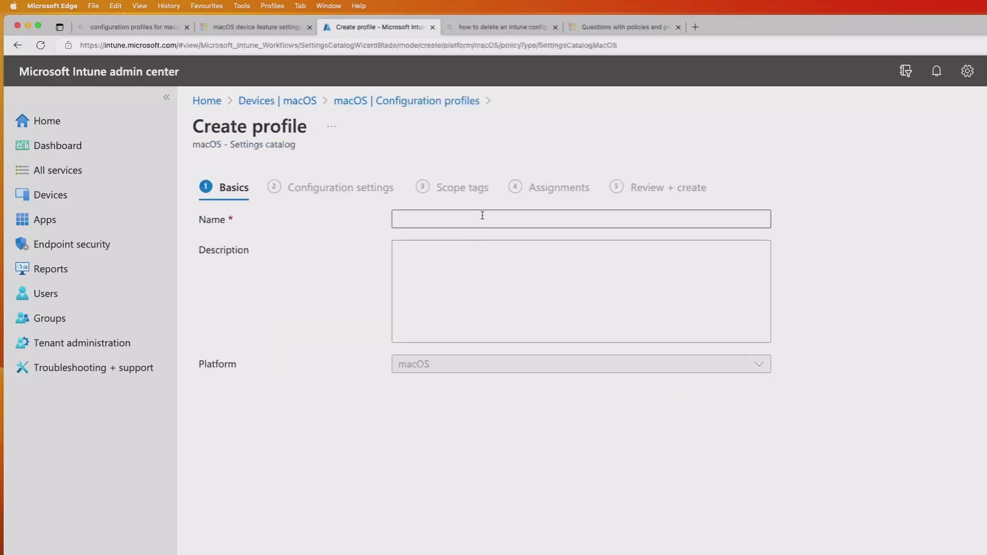
Name the profile "macOS - Settings - Software updates" and continue to its configuration settings
{"action": "left_click", "coordinate": [483, 215]}
{"action": "type", "text": "macOS - Settings - Software updates"}
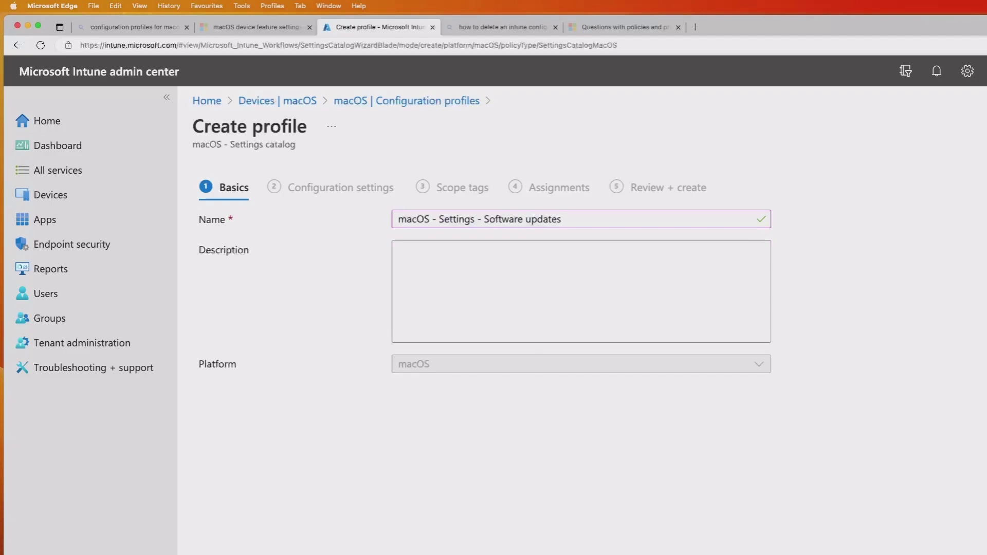
{"action": "left_click", "coordinate": [508, 550]}
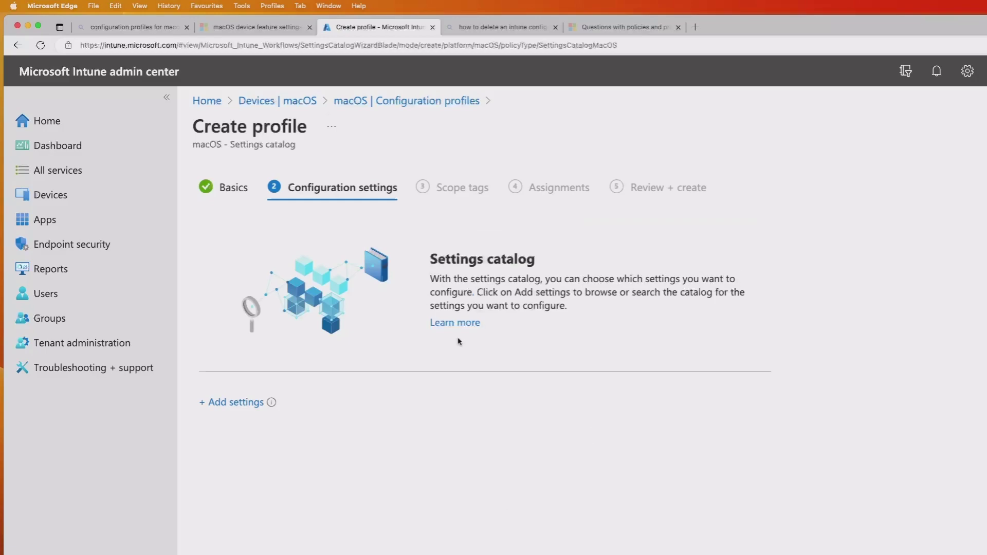
Open the settings picker and browse its categories, including Accounts, App Management and Microsoft Edge
{"action": "left_click", "coordinate": [234, 403]}
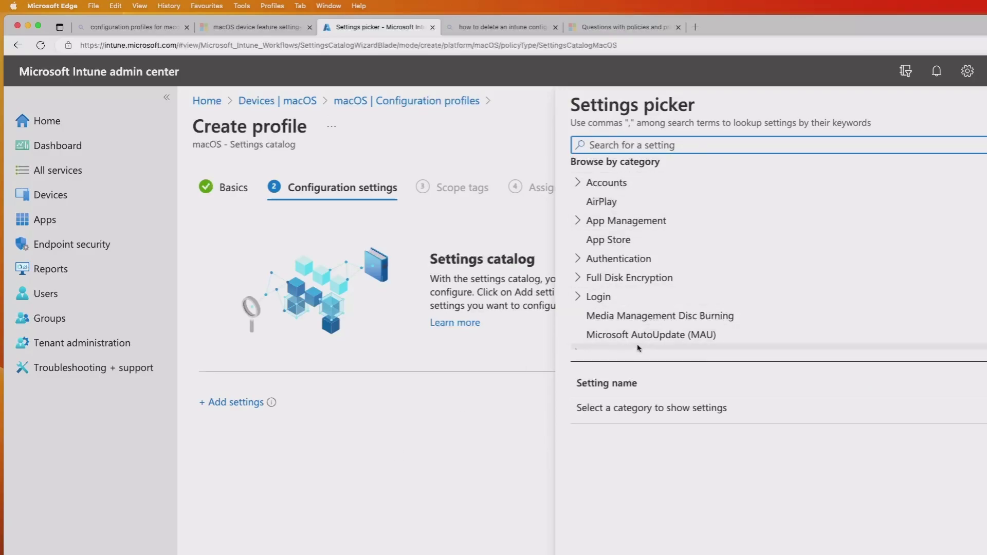
{"action": "left_click", "coordinate": [579, 183]}
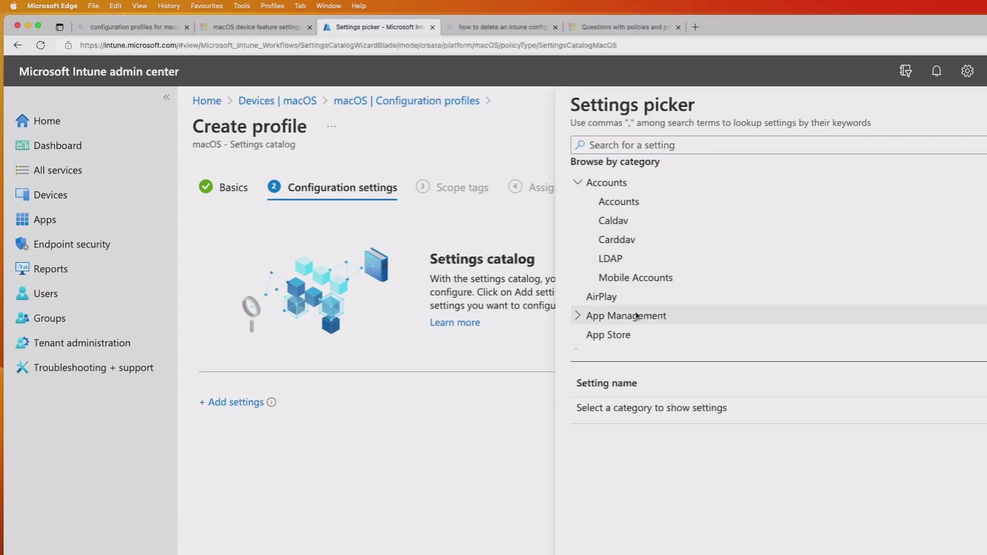
{"action": "left_click", "coordinate": [578, 316]}
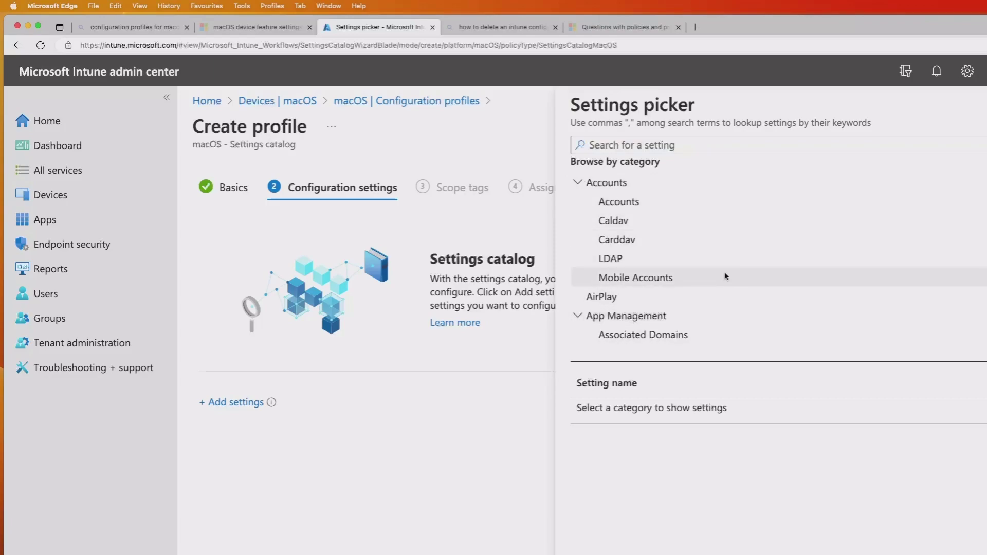
{"action": "scroll", "coordinate": [617, 231], "scroll_direction": "down", "scroll_amount": 10}
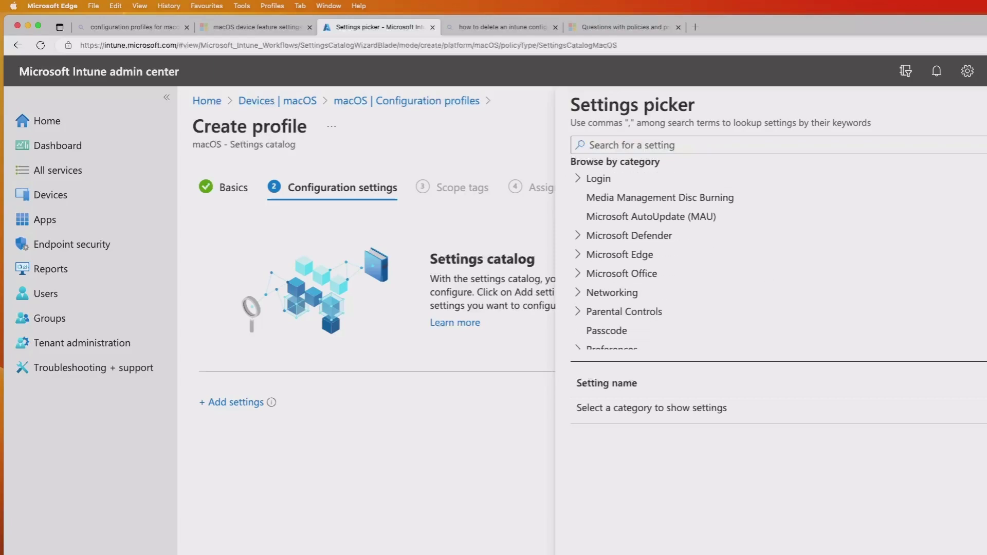
{"action": "left_click", "coordinate": [578, 253]}
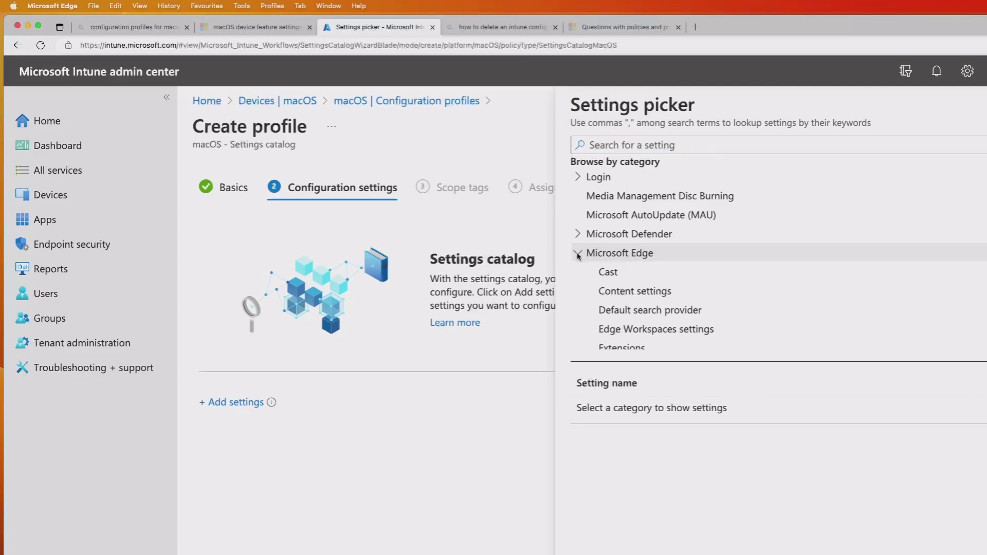
{"action": "scroll", "coordinate": [661, 260], "scroll_direction": "down", "scroll_amount": 6}
{"action": "scroll", "coordinate": [661, 261], "scroll_direction": "down", "scroll_amount": 3}
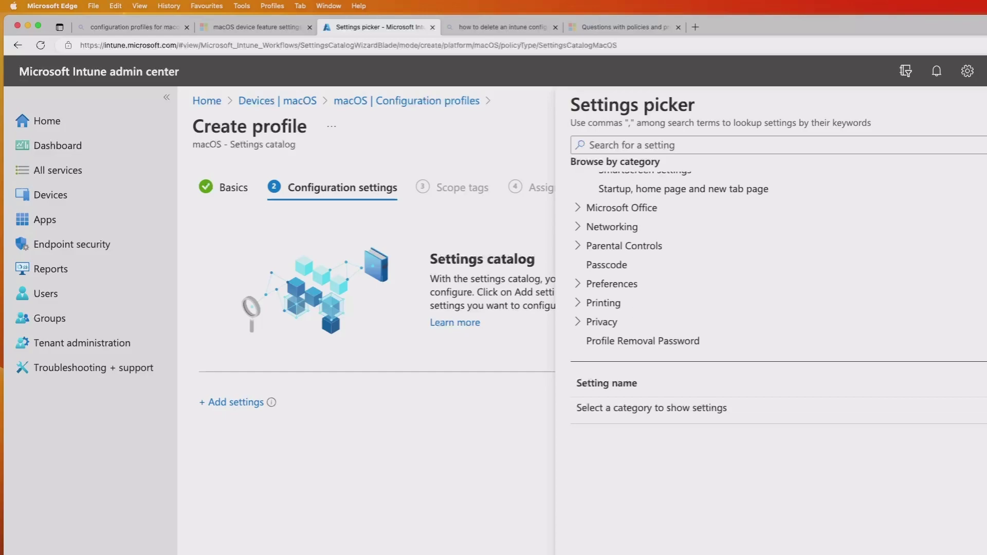
{"action": "scroll", "coordinate": [762, 238], "scroll_direction": "up", "scroll_amount": 10}
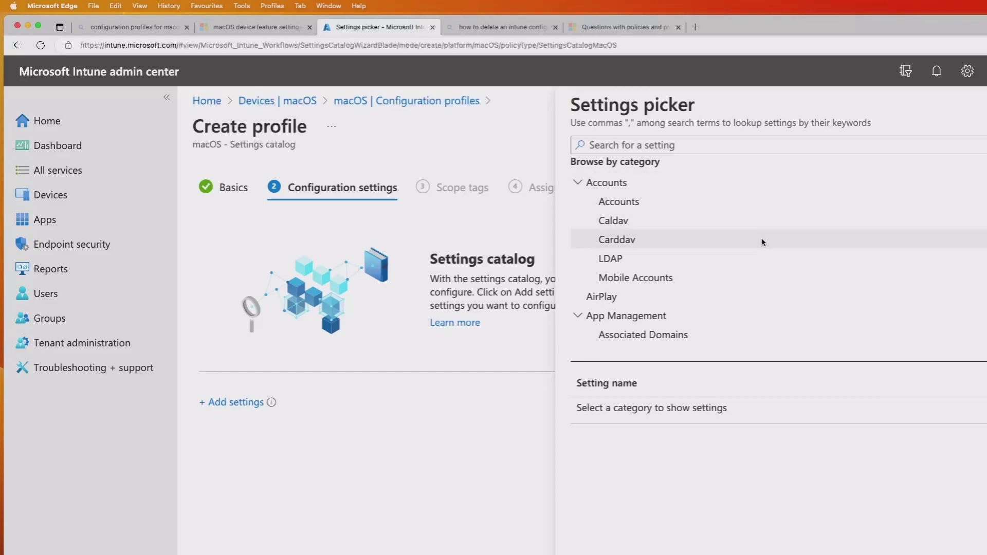
Search the settings picker for "software" and show the settings in System Updates > Software Update
{"action": "left_click", "coordinate": [691, 147]}
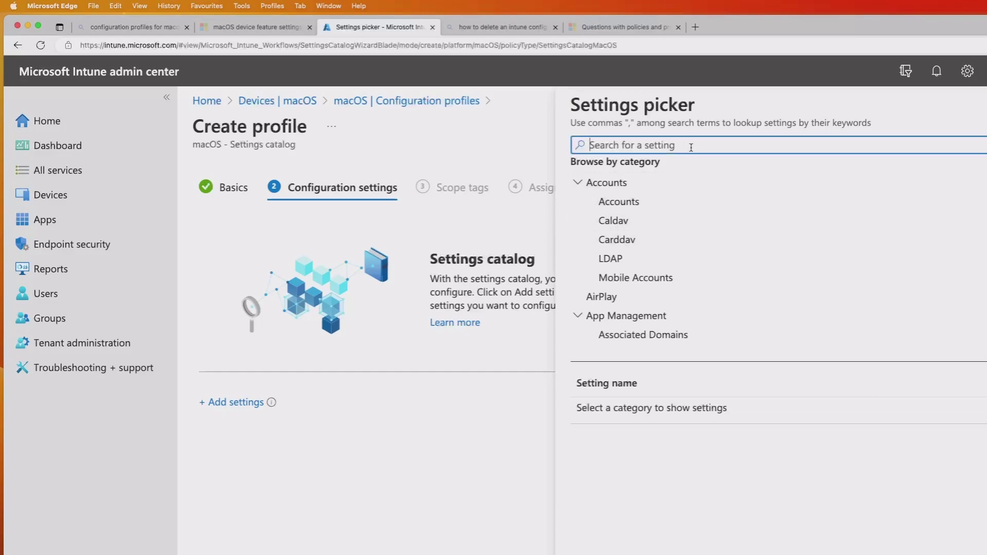
{"action": "type", "text": "software"}
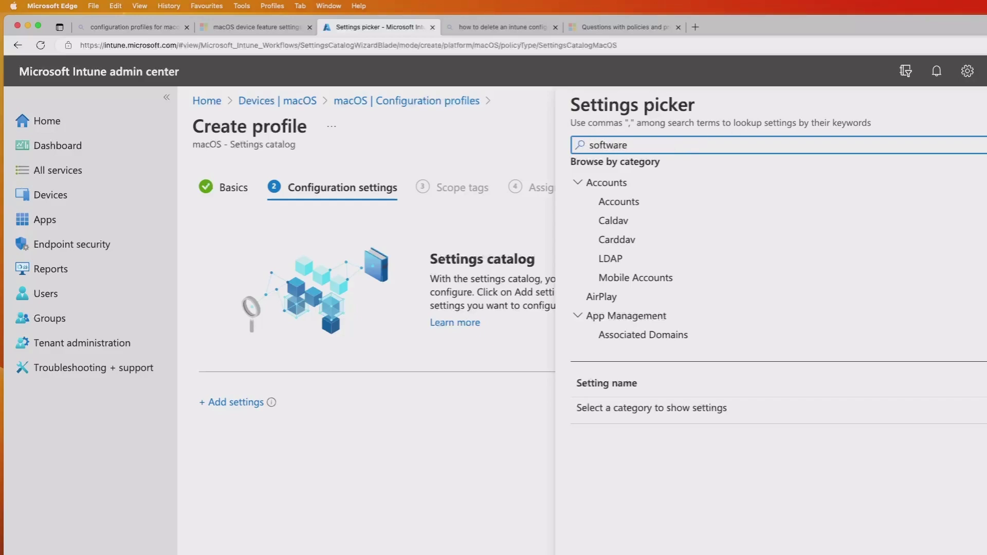
{"action": "key", "text": "Return"}
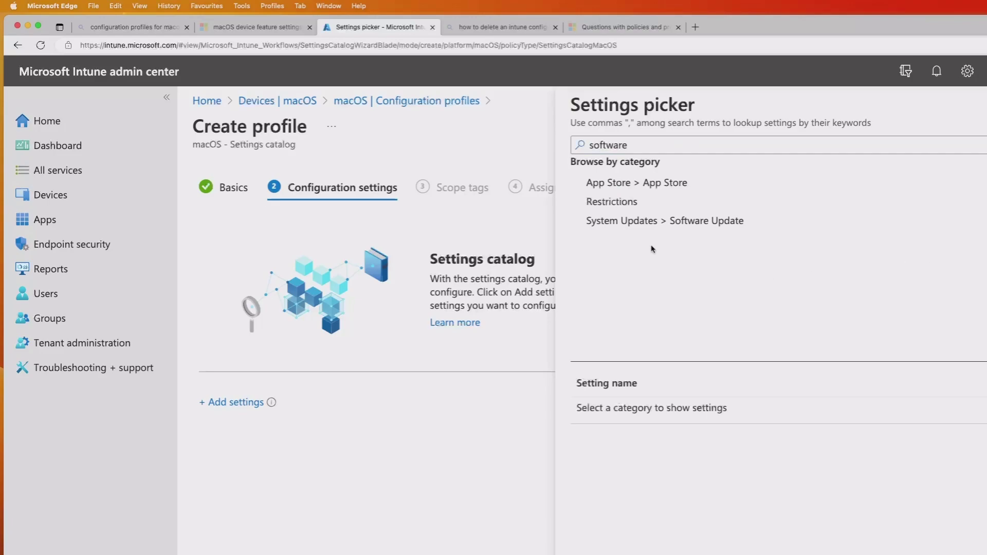
{"action": "left_click", "coordinate": [634, 224]}
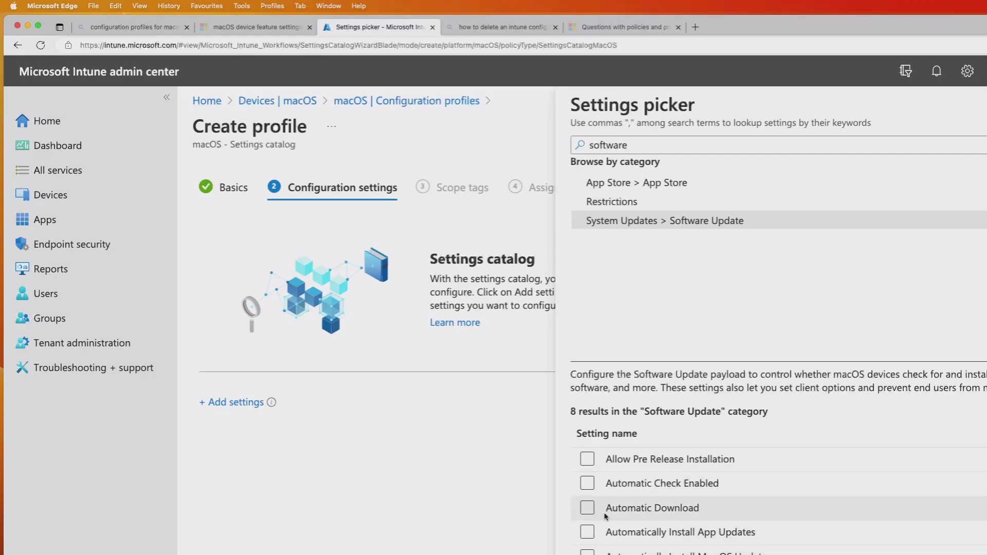
Add the Automatic Download and Automatic Check Enabled settings, close the picker and read the settings' descriptions
{"action": "left_click", "coordinate": [589, 510]}
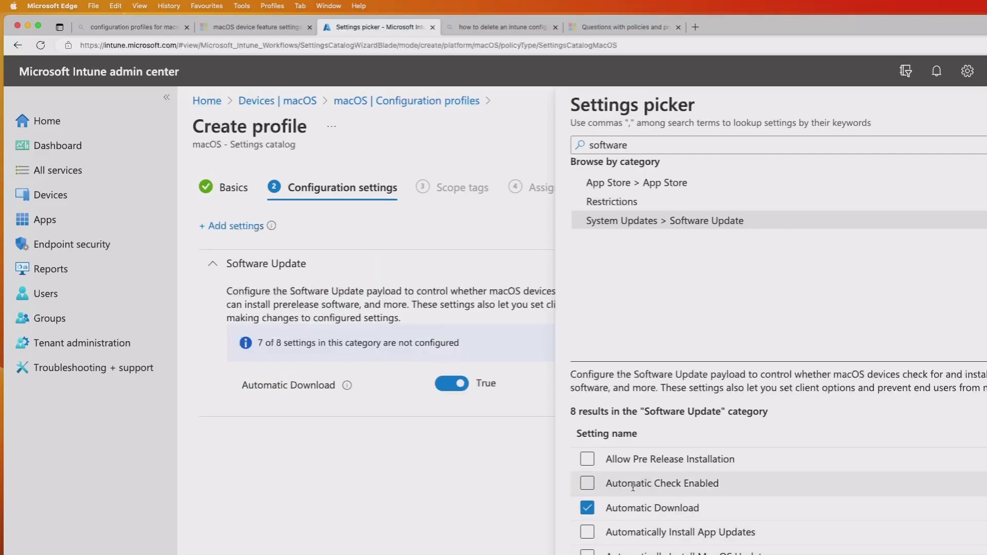
{"action": "left_click", "coordinate": [588, 485]}
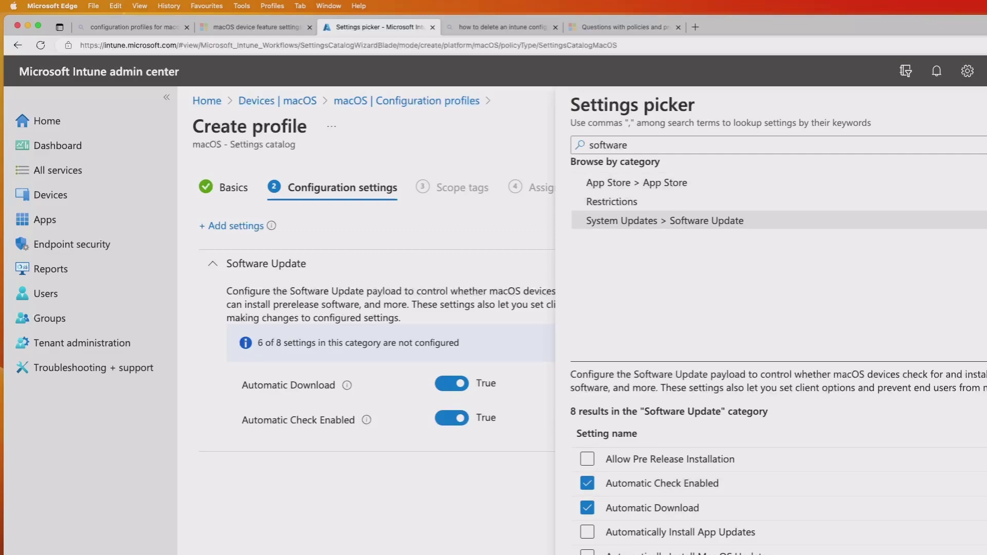
{"action": "key", "text": "Escape"}
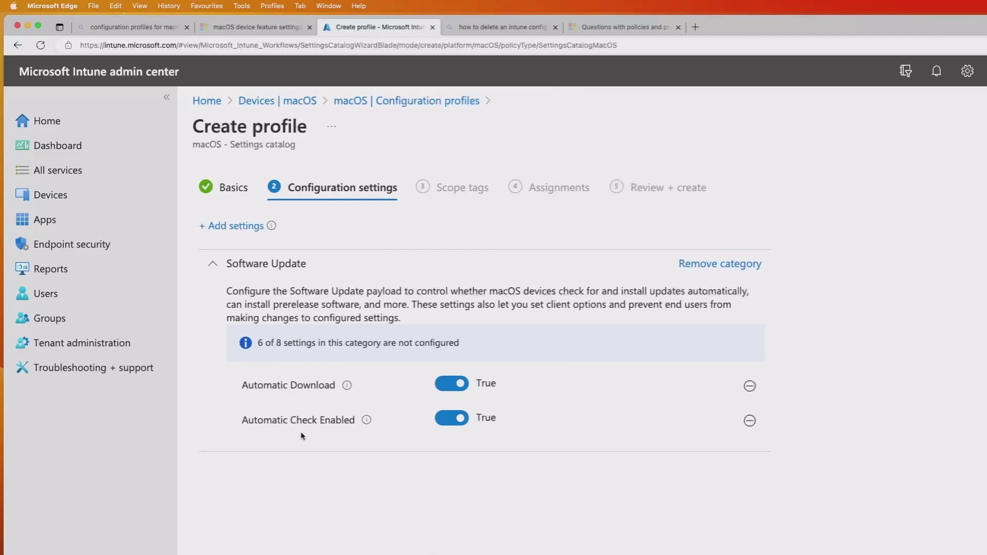
{"action": "mouse_move", "coordinate": [346, 389]}
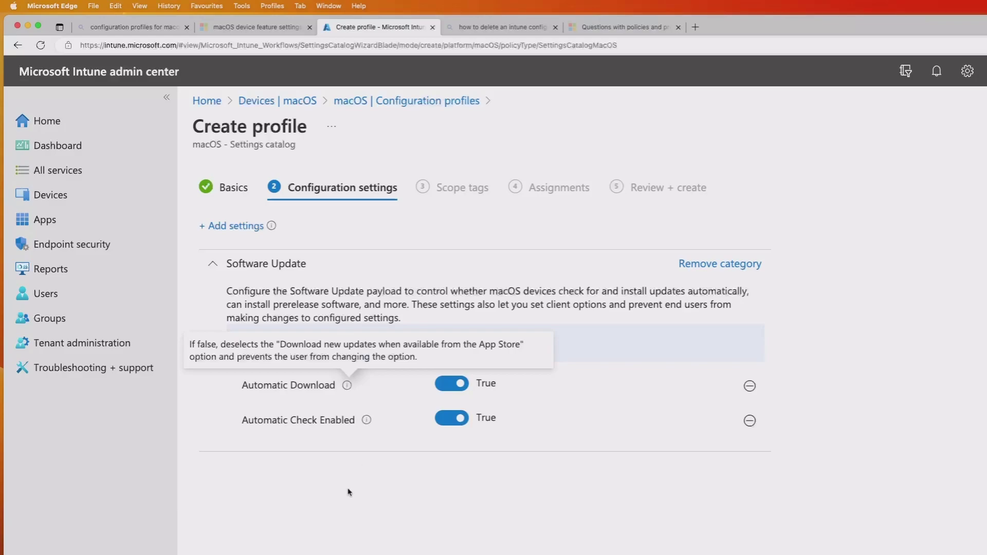
{"action": "mouse_move", "coordinate": [367, 427]}
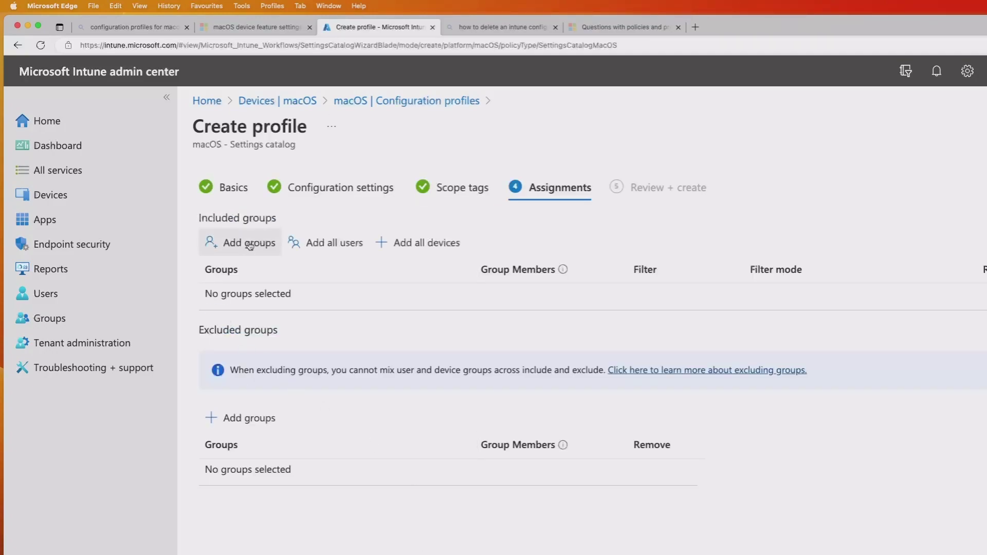
Search the included groups for "mac" and assign the profile to the Mac OS devices group
{"action": "left_click", "coordinate": [249, 245]}
{"action": "left_click", "coordinate": [639, 219]}
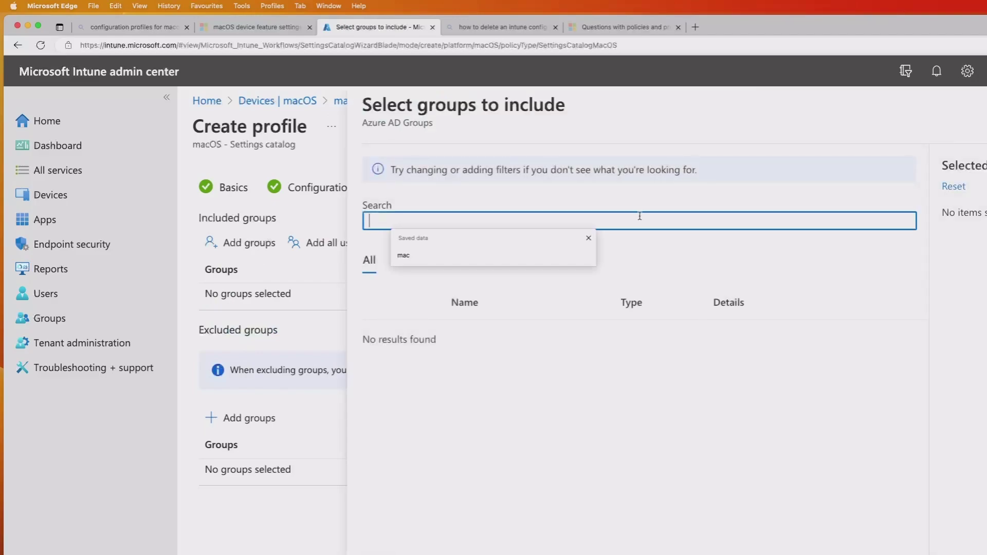
{"action": "type", "text": "mac"}
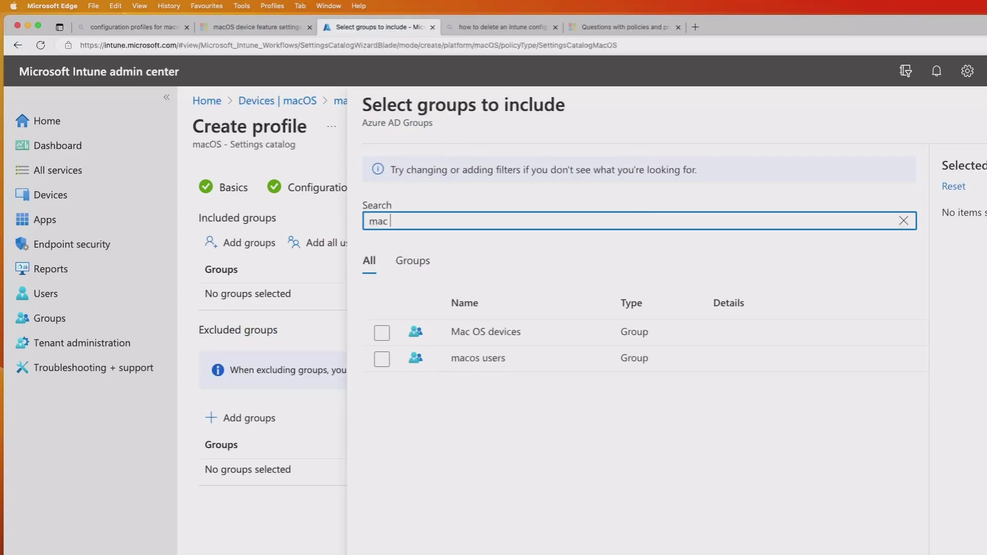
{"action": "left_click", "coordinate": [381, 332]}
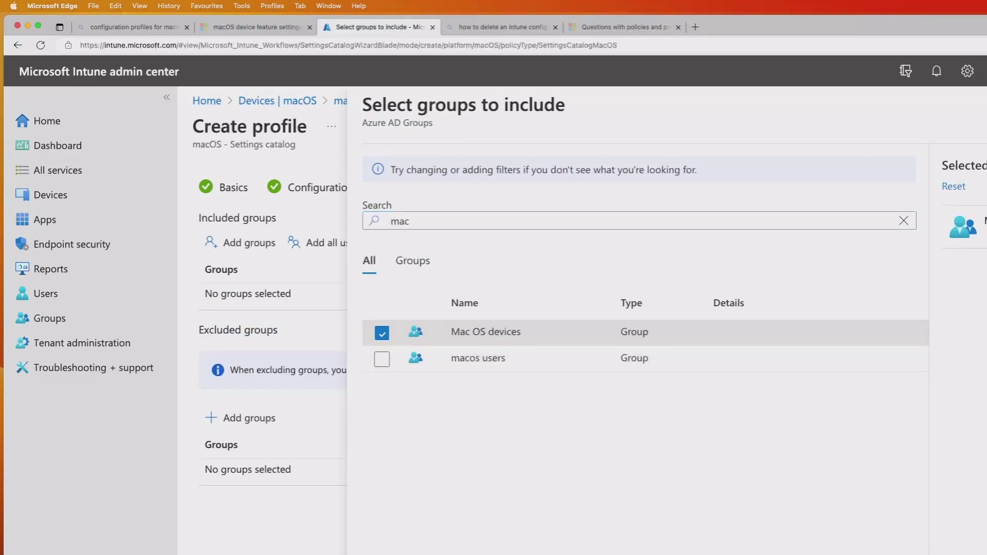
{"action": "left_click", "coordinate": [380, 551]}
Continue to the review, create the software updates profile and refresh the list of configuration profiles
{"action": "left_click", "coordinate": [496, 552]}
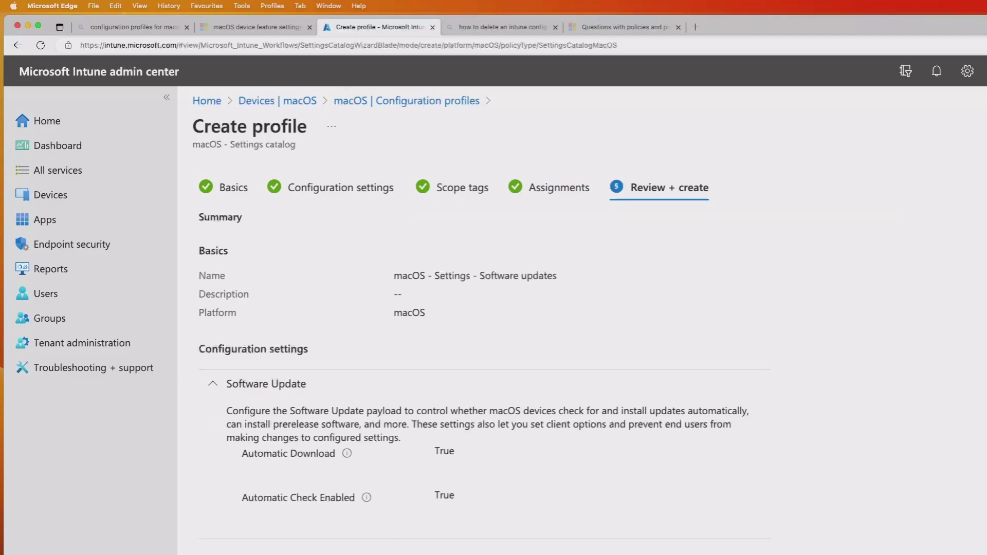
{"action": "left_click", "coordinate": [536, 539]}
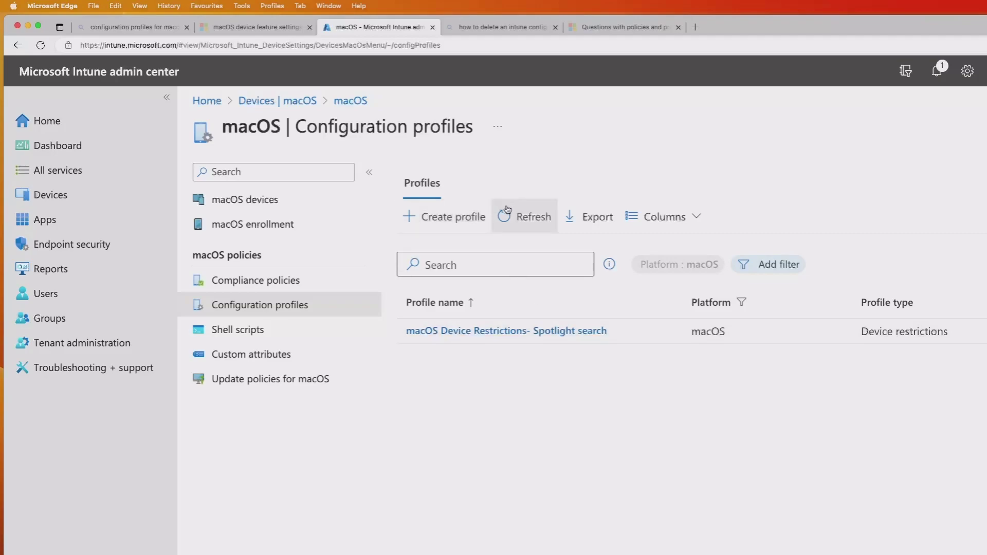
{"action": "left_click", "coordinate": [532, 217]}
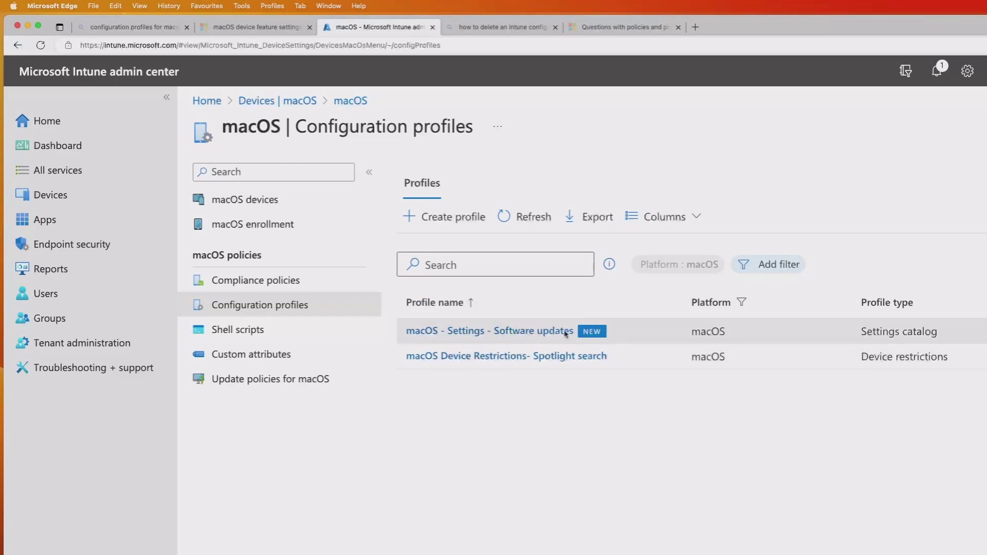
Open the "macOS - Settings - Software updates" profile and view its check-in status and per setting status report
{"action": "left_click", "coordinate": [513, 334]}
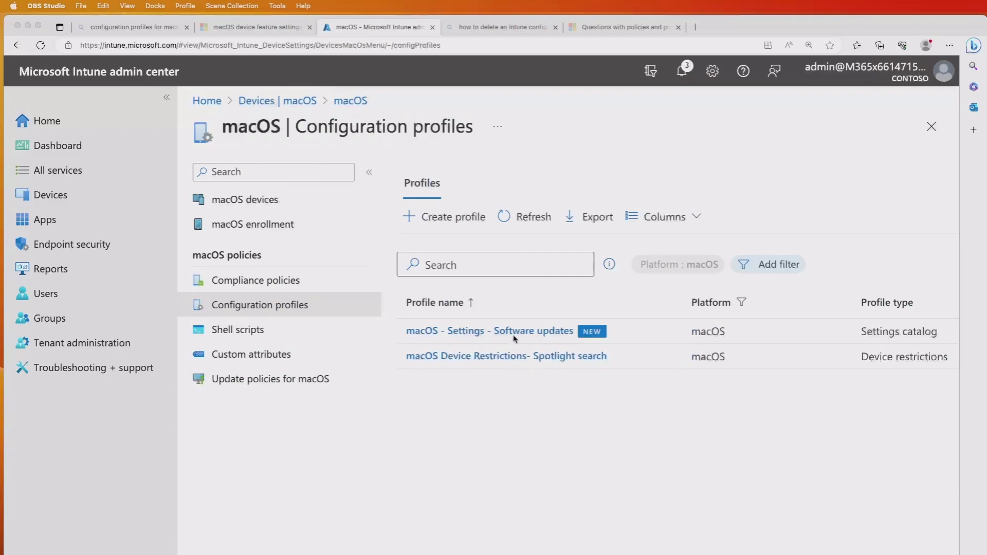
{"action": "left_click", "coordinate": [516, 335]}
{"action": "left_click", "coordinate": [516, 334]}
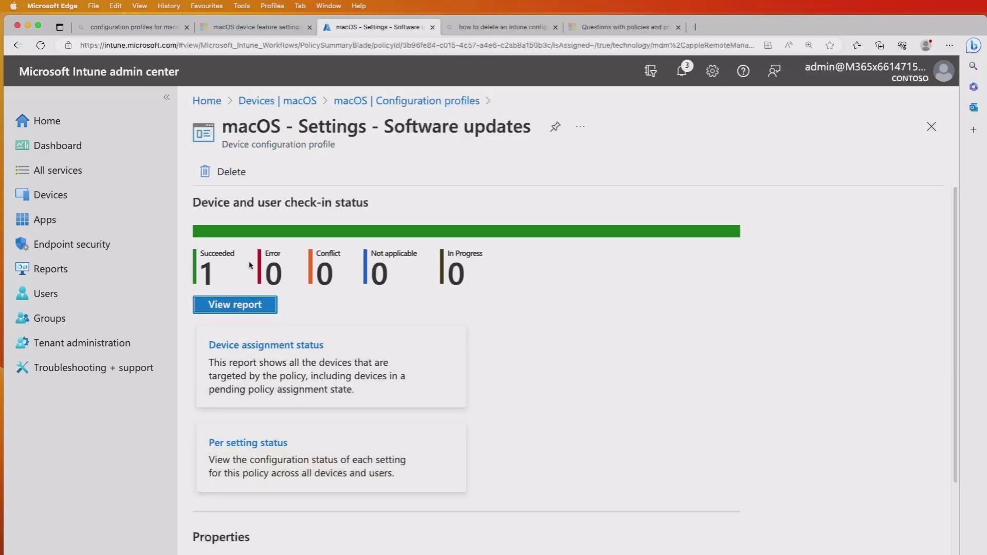
{"action": "left_click", "coordinate": [288, 444]}
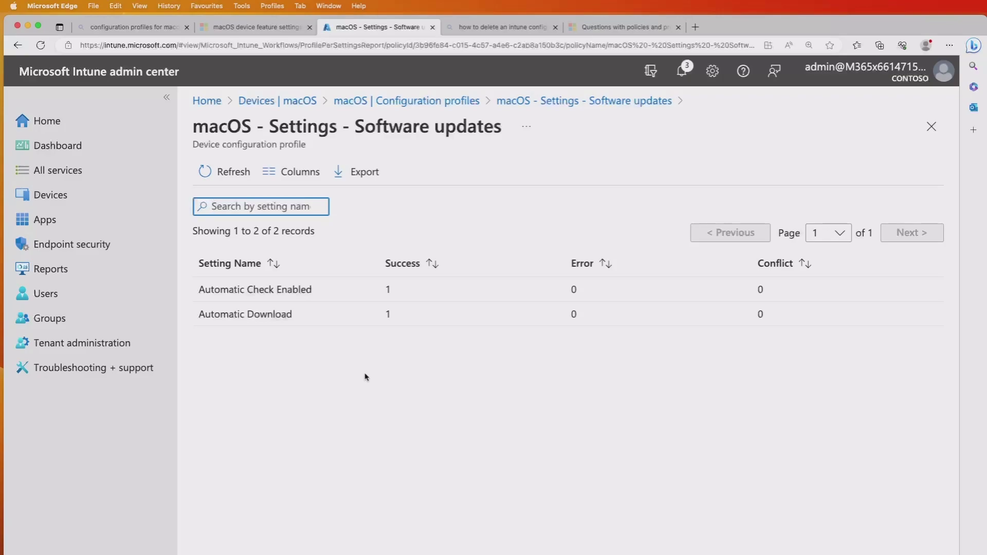
Switch to System Settings, inspect the automatic update options under General > Software Update, and close the window
{"action": "left_click", "coordinate": [13, 6]}
{"action": "left_click", "coordinate": [32, 38]}
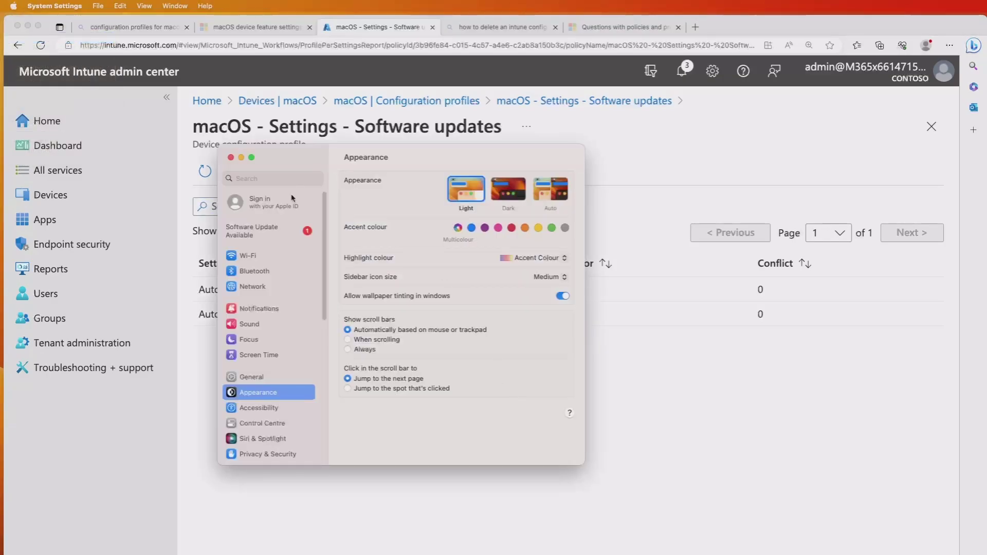
{"action": "left_click", "coordinate": [251, 379]}
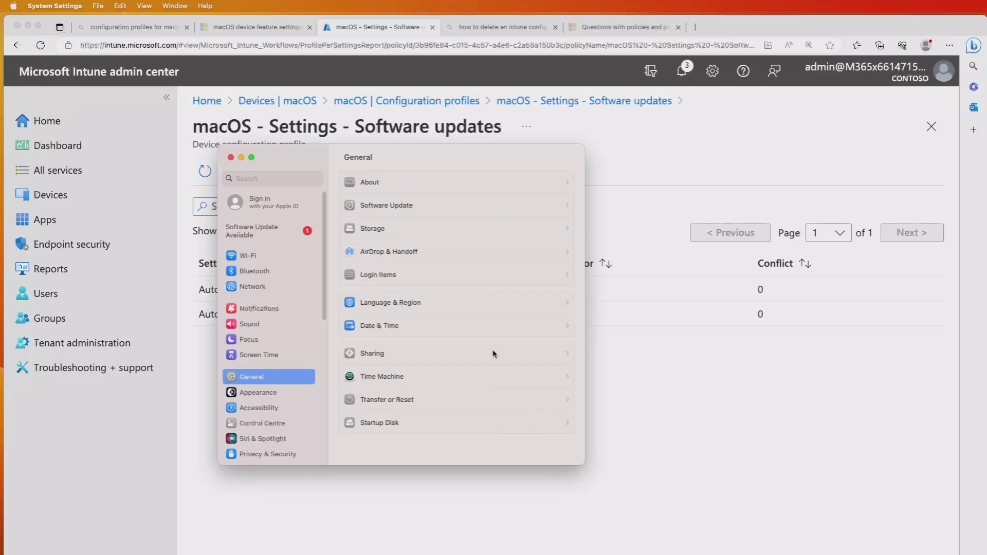
{"action": "left_click", "coordinate": [399, 208]}
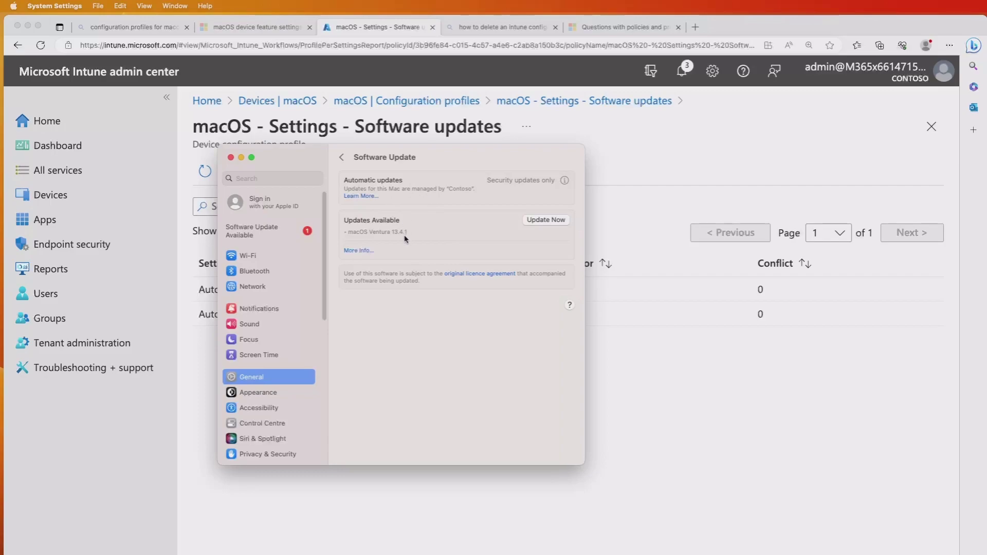
{"action": "left_click", "coordinate": [565, 181]}
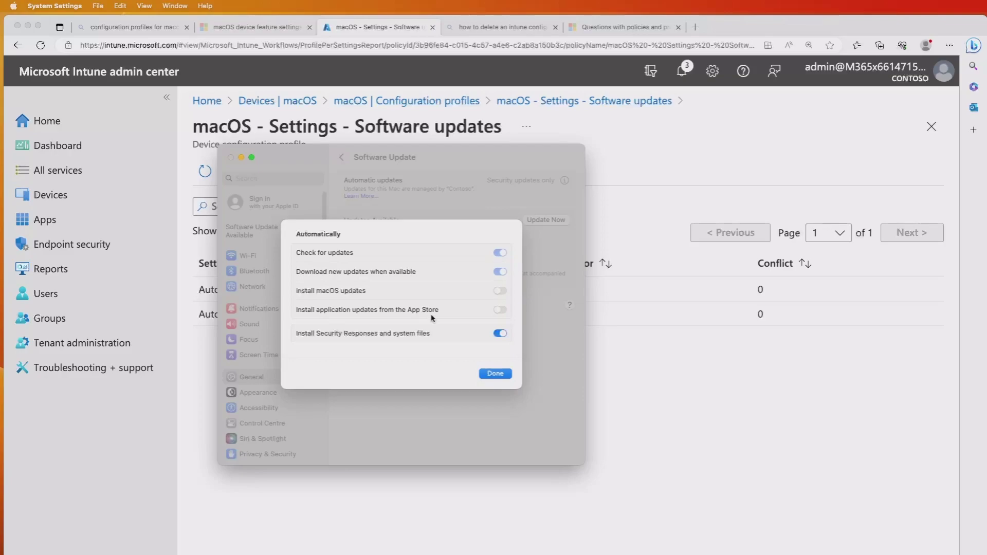
{"action": "left_click", "coordinate": [495, 373]}
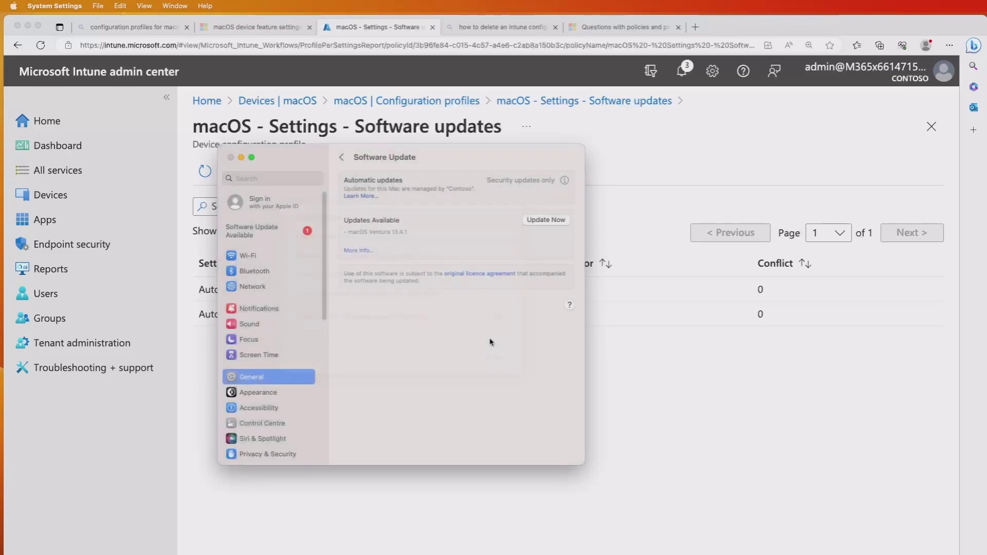
{"action": "left_click", "coordinate": [231, 158]}
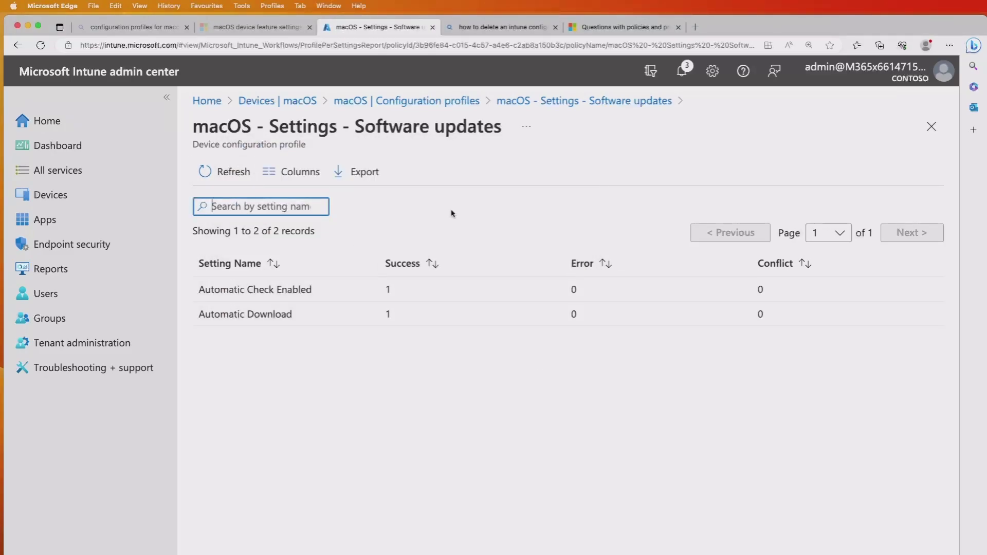
Read the Microsoft Learn article on Intune policies, covering refresh intervals, configuration policy conflicts and deleted profiles
{"action": "left_click", "coordinate": [613, 30]}
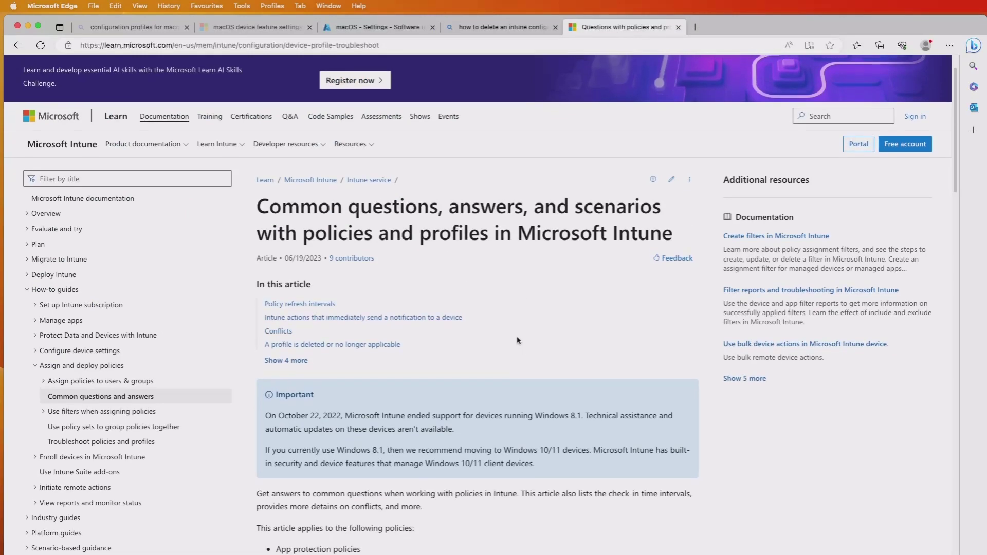
{"action": "scroll", "coordinate": [512, 368], "scroll_direction": "down", "scroll_amount": 8}
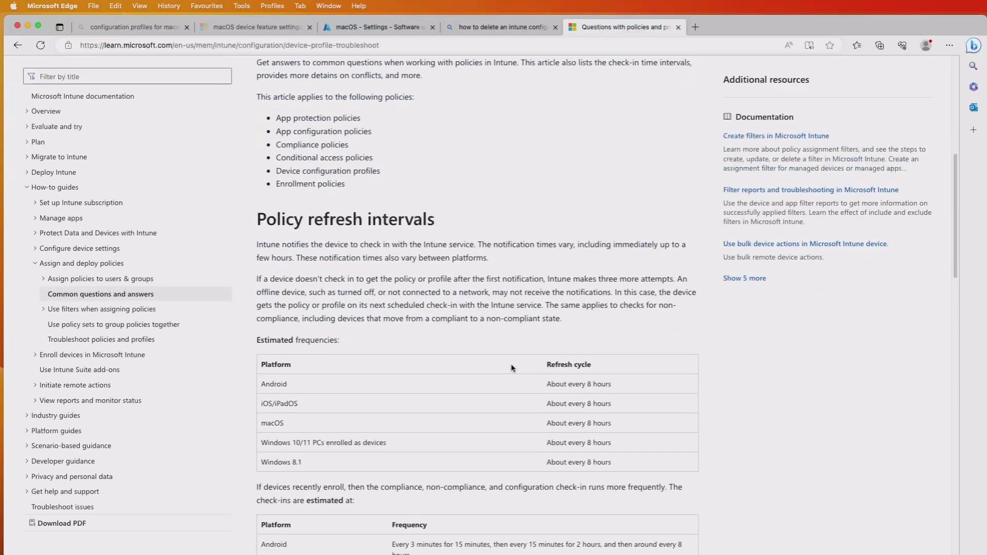
{"action": "scroll", "coordinate": [513, 368], "scroll_direction": "down", "scroll_amount": 20}
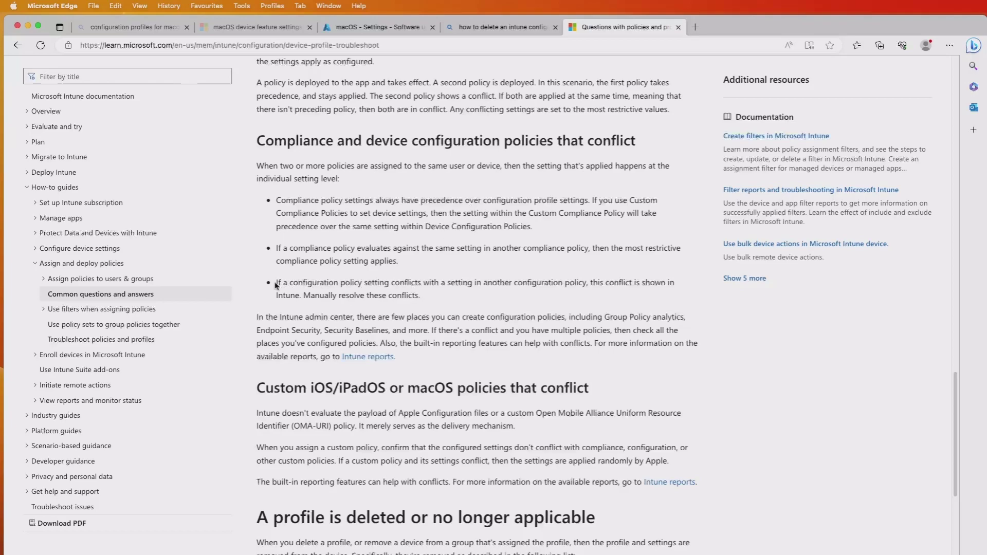
{"action": "left_click_drag", "start_coordinate": [276, 283], "coordinate": [588, 282]}
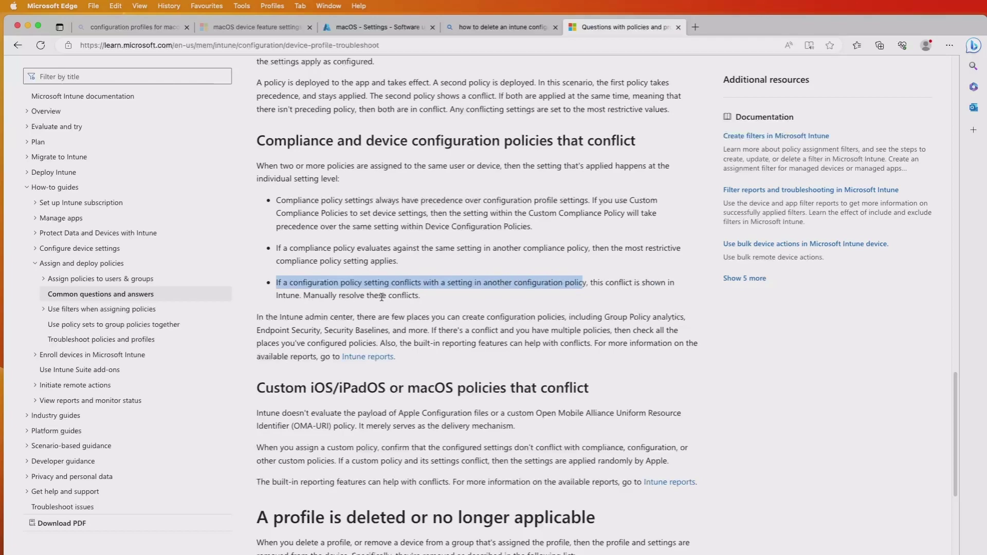
{"action": "left_click", "coordinate": [421, 297]}
{"action": "scroll", "coordinate": [429, 316], "scroll_direction": "down", "scroll_amount": 5}
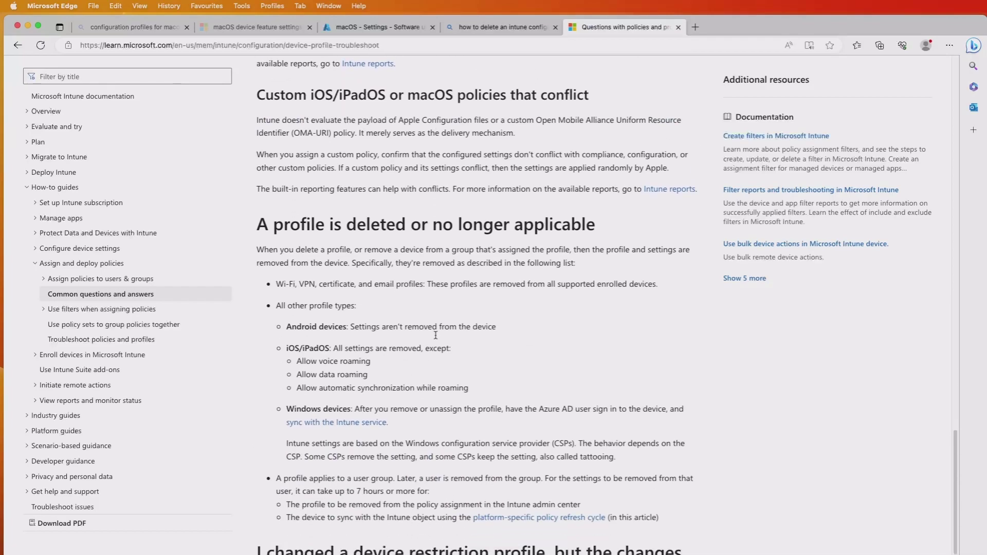
{"action": "scroll", "coordinate": [435, 336], "scroll_direction": "up", "scroll_amount": 1}
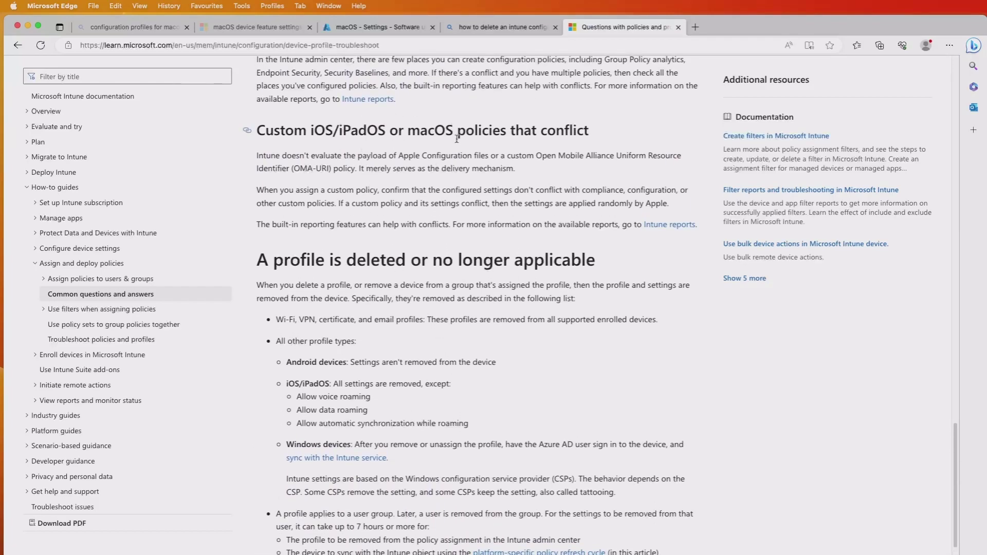
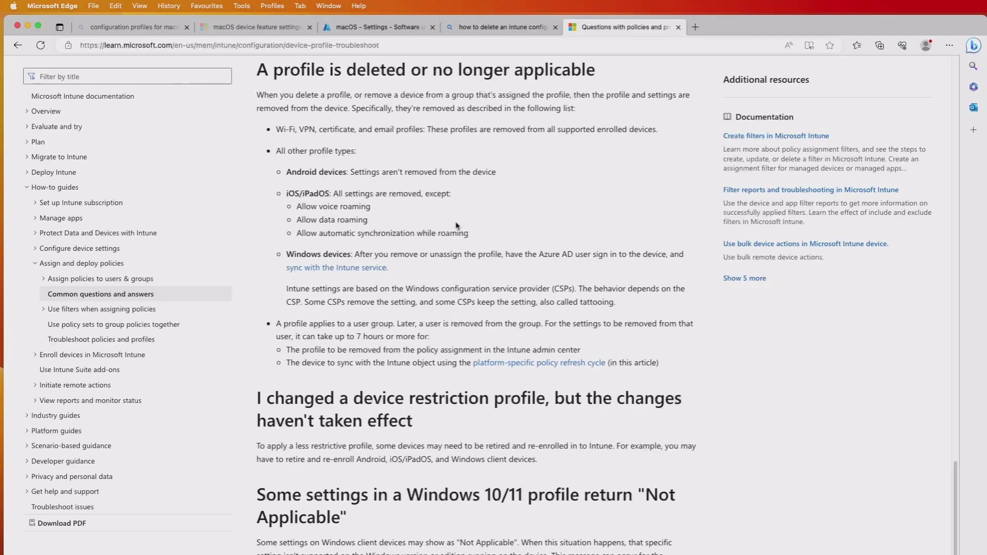
View the macOS configuration profiles list in the Intune admin center, and return to the article's section on deleted profiles
{"action": "left_click", "coordinate": [366, 28]}
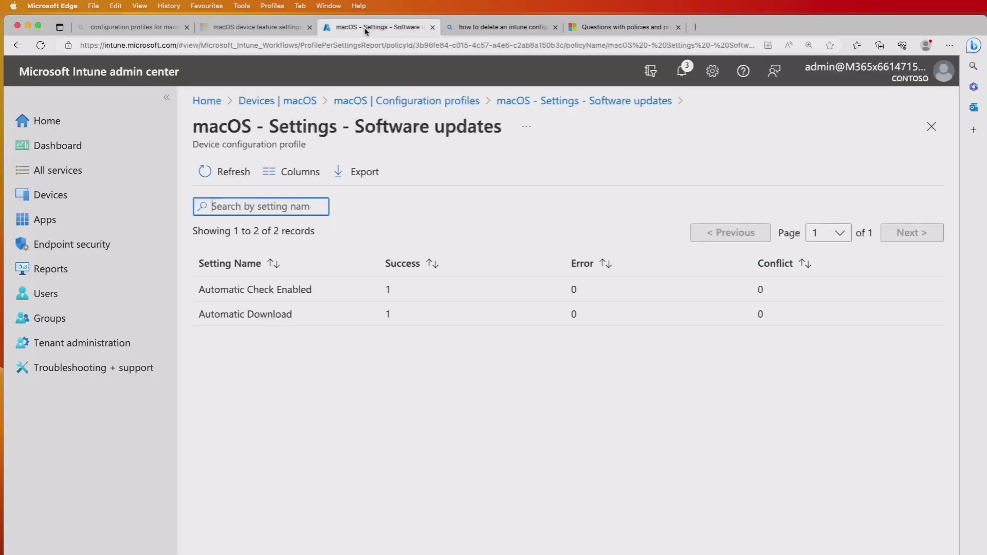
{"action": "left_click", "coordinate": [79, 196]}
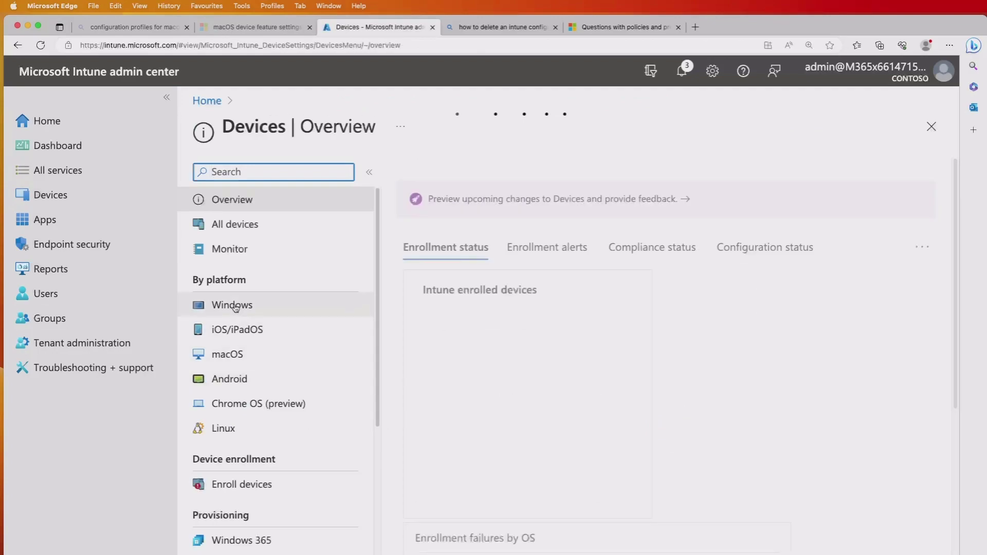
{"action": "left_click", "coordinate": [234, 352]}
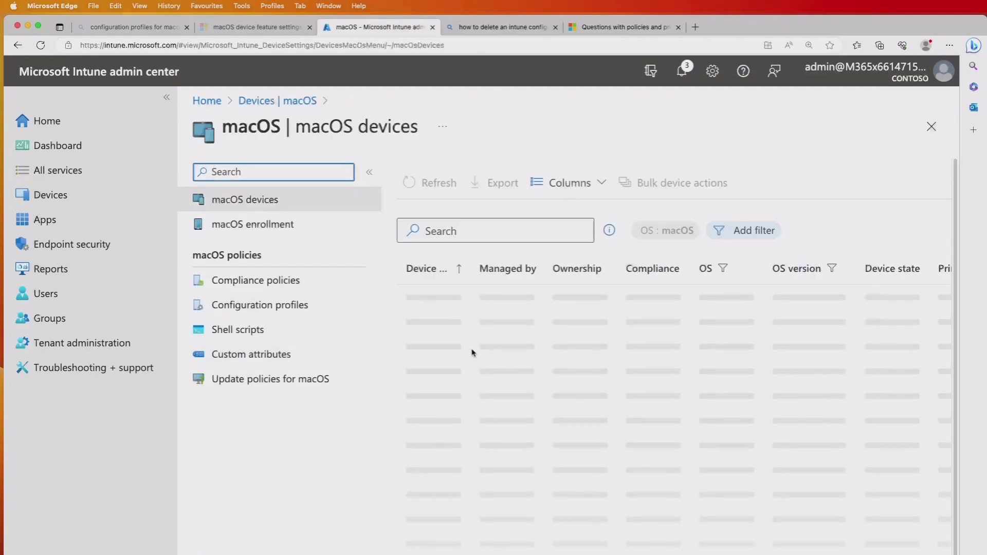
{"action": "left_click", "coordinate": [265, 313]}
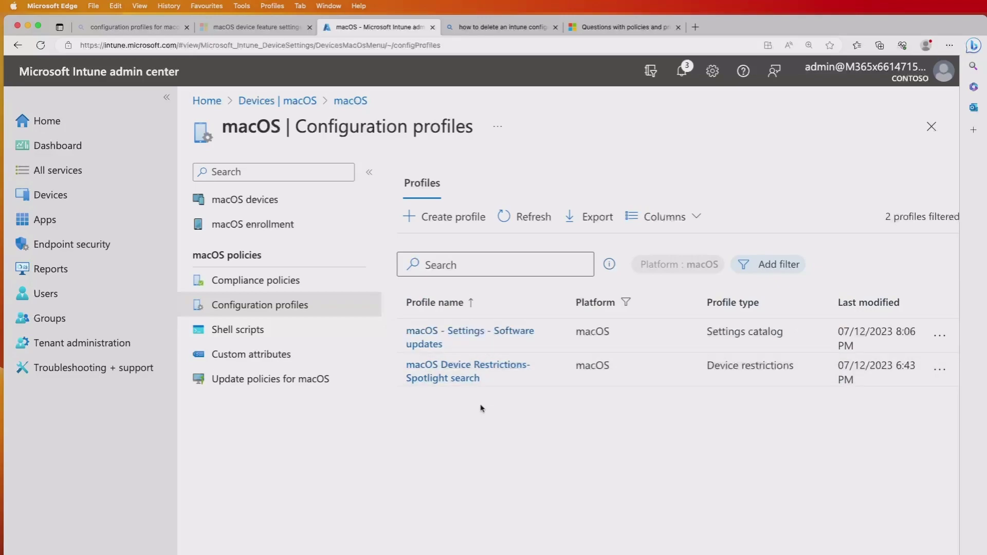
{"action": "left_click", "coordinate": [622, 28]}
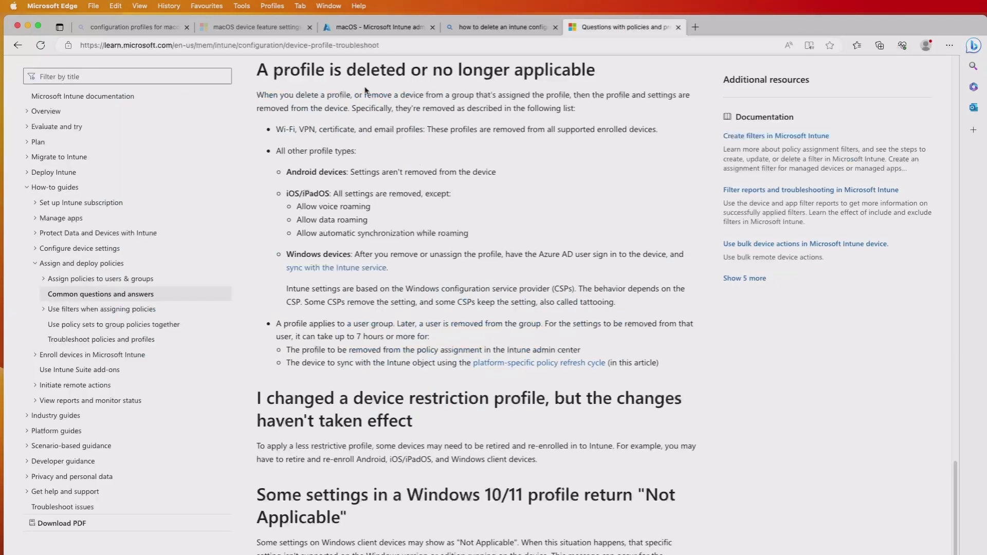